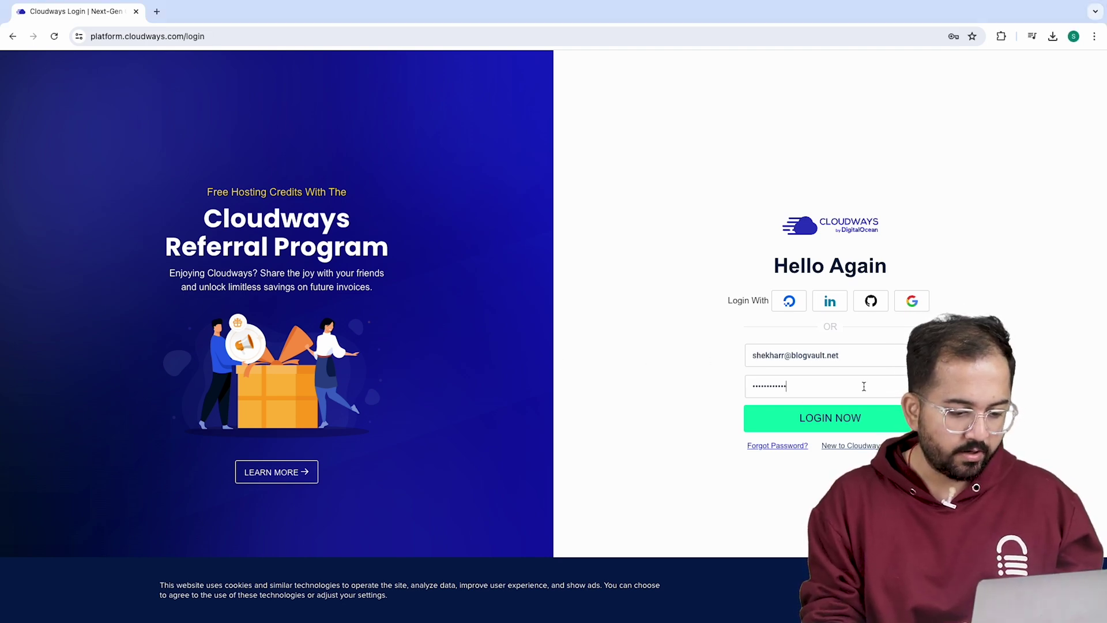
# - Log in to Cloudways and open Trial Site A's Access Details from the Content server's applications
pyautogui.click(880, 423)
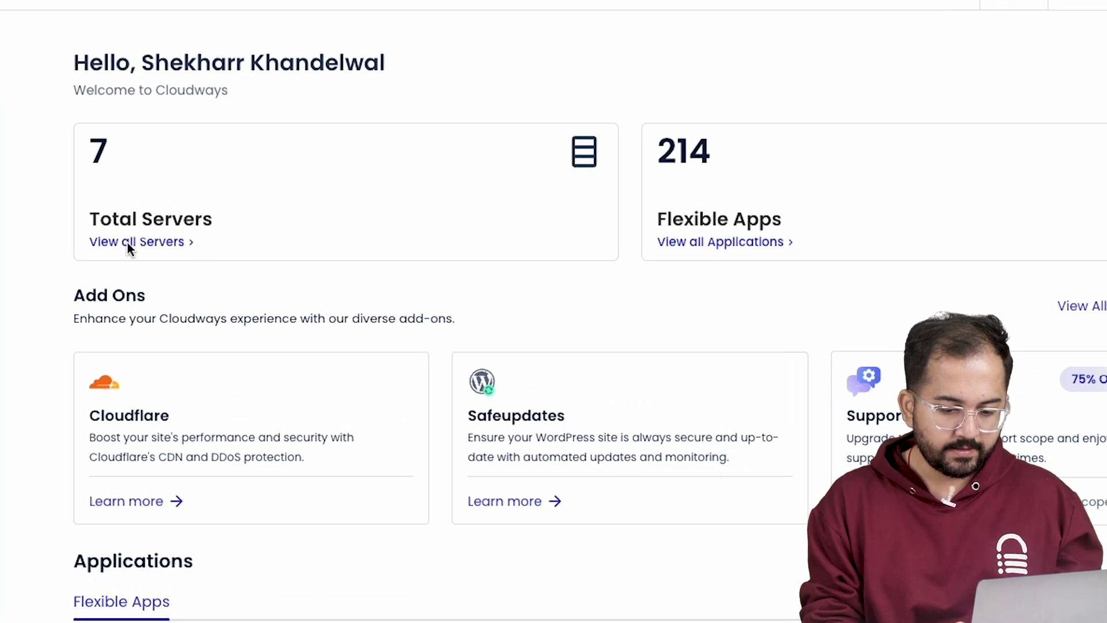
pyautogui.click(128, 242)
pyautogui.scroll(-4, 647, 295)
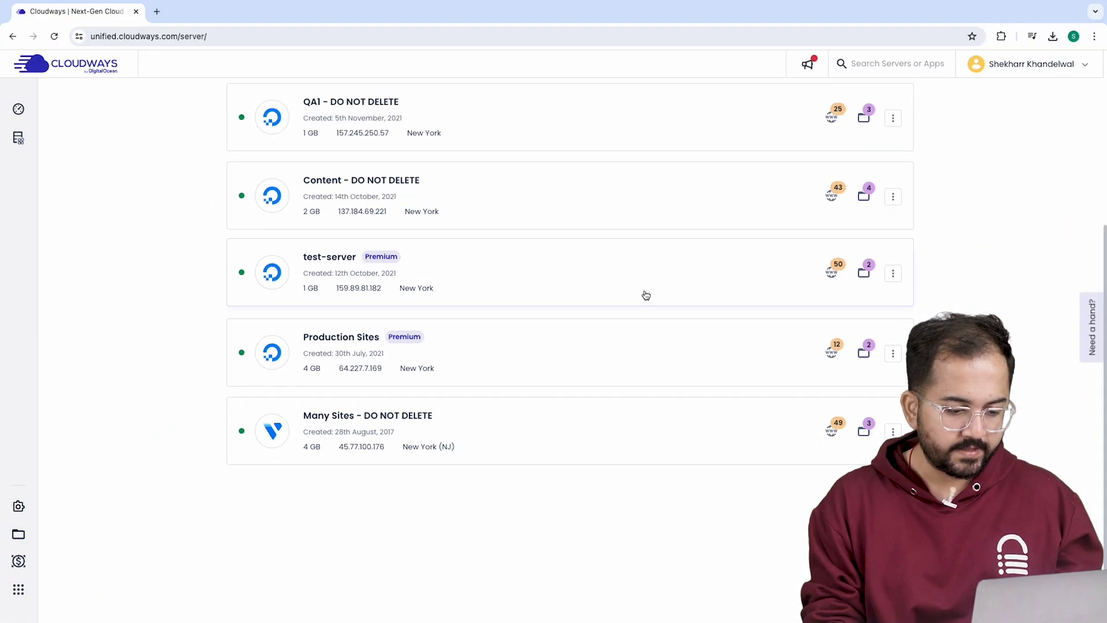
pyautogui.scroll(4, 646, 296)
pyautogui.scroll(-2, 649, 296)
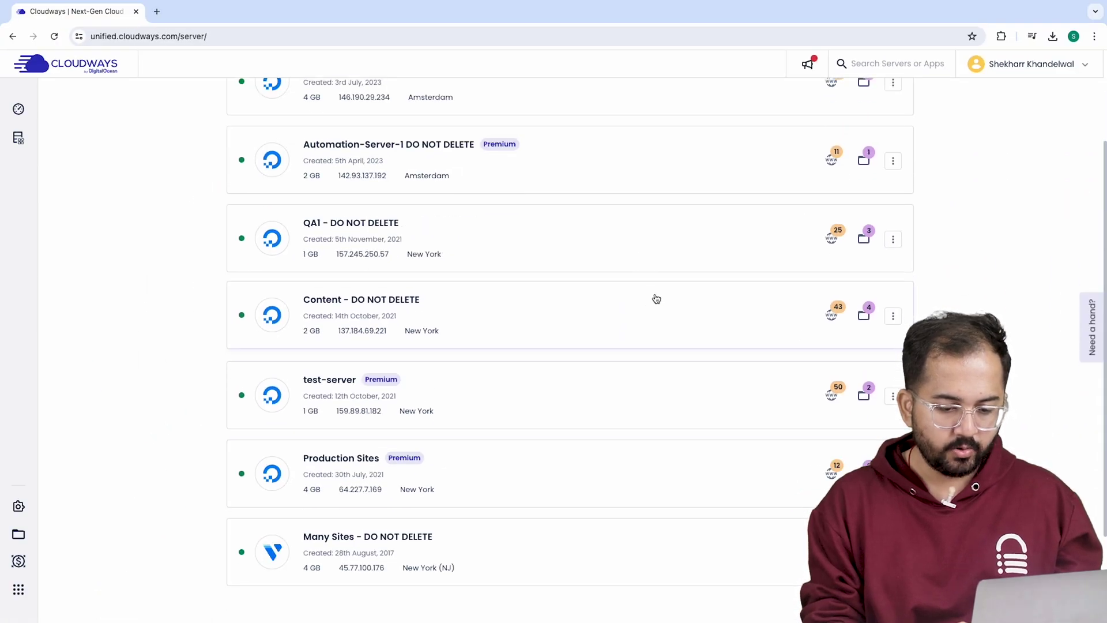
pyautogui.click(837, 321)
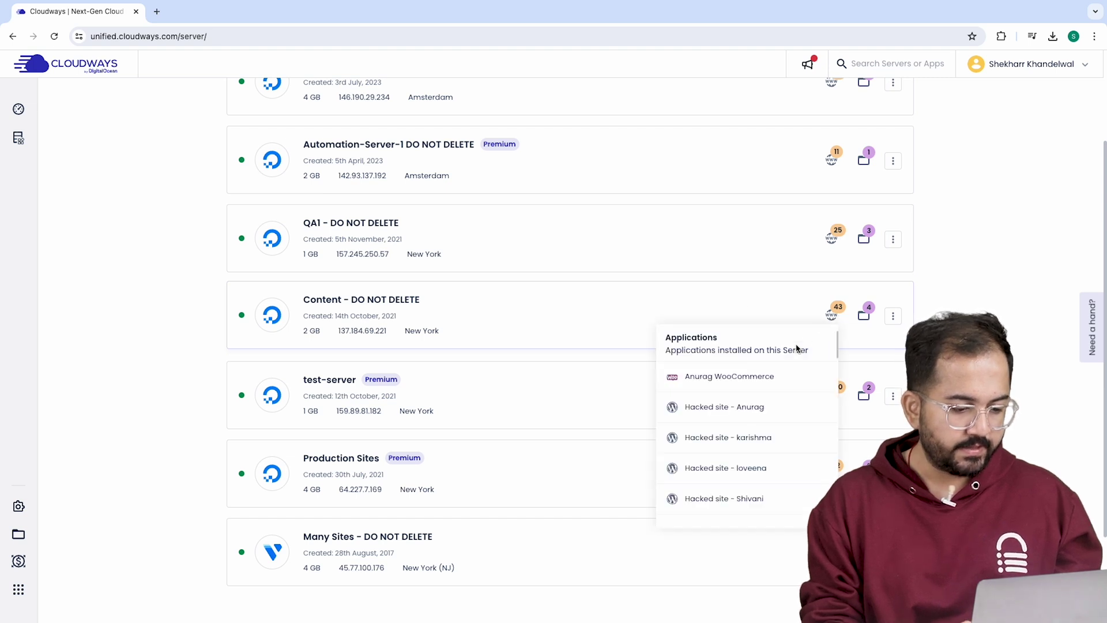
pyautogui.click(724, 423)
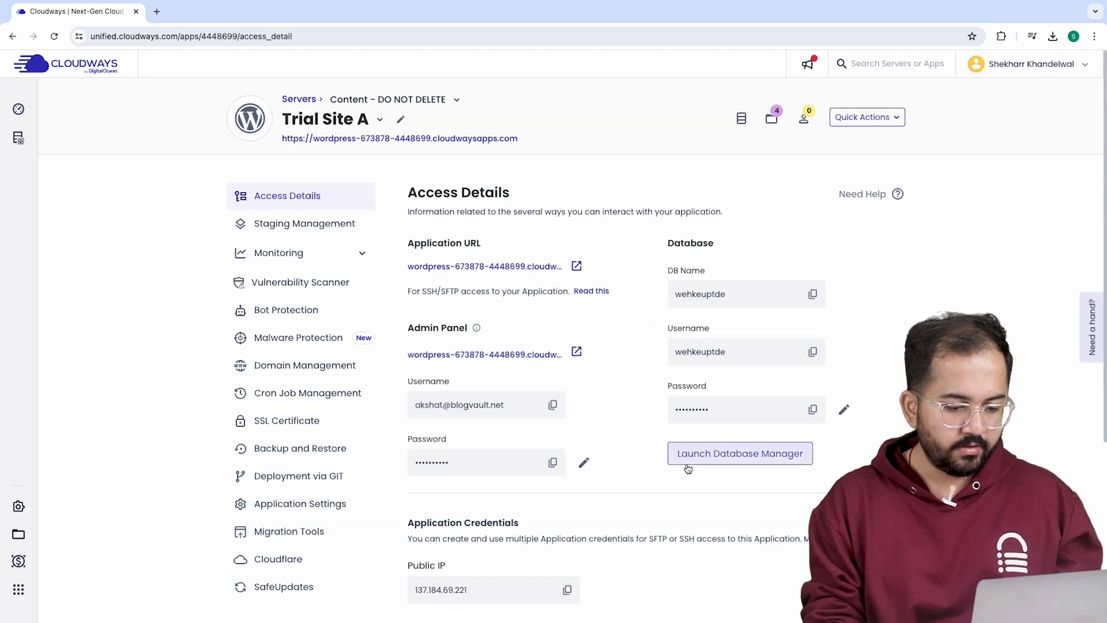
# - Launch Adminer on database wehkeuptde and open the wp_users table structure
pyautogui.click(724, 456)
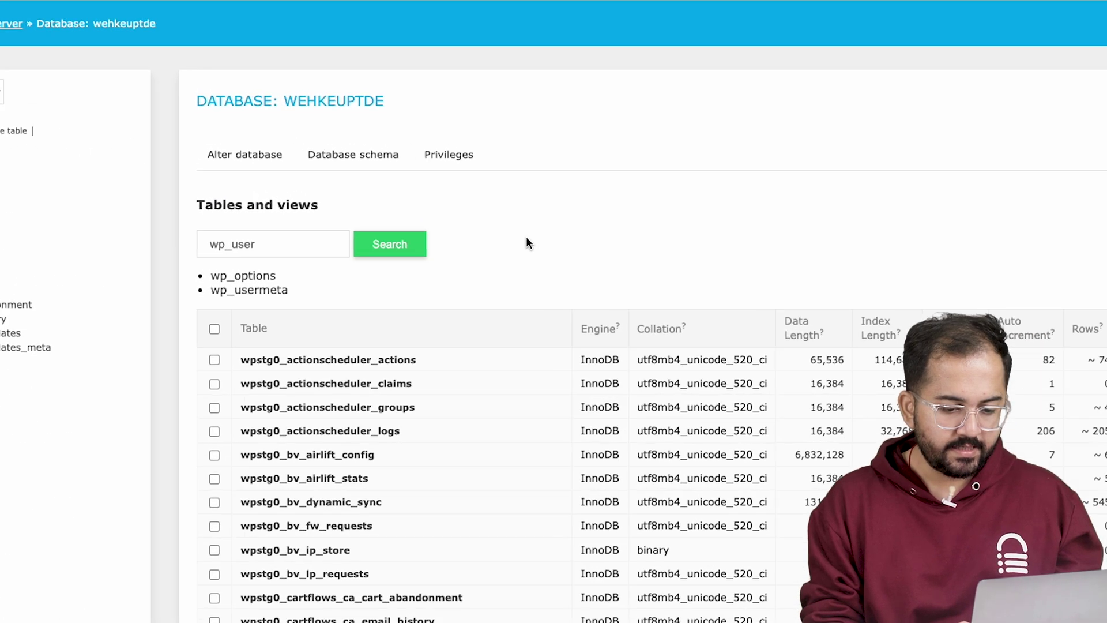
pyautogui.scroll(-20, 271, 311)
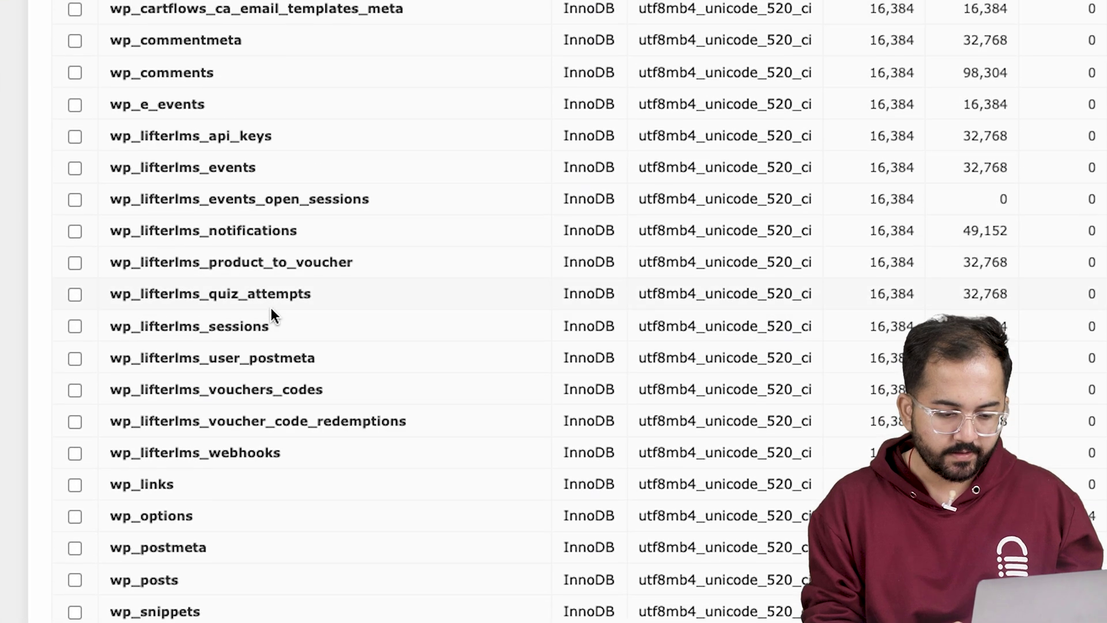
pyautogui.scroll(-5, 271, 314)
pyautogui.click(154, 508)
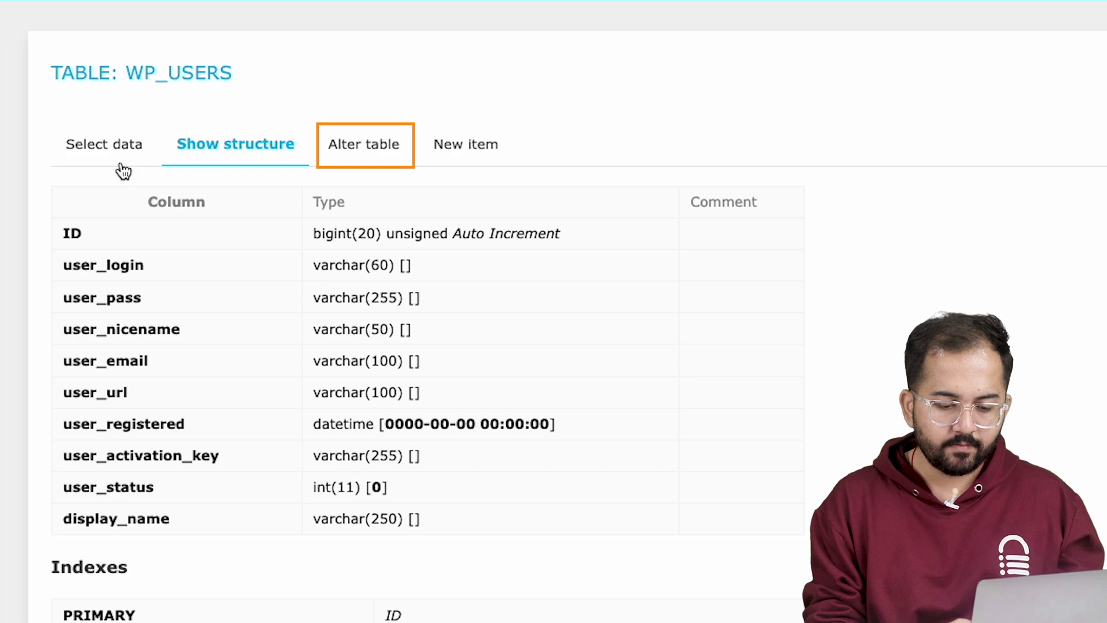
# - Browse the wp_users rows and open the admin user's record to edit its user_pass value
pyautogui.click(110, 145)
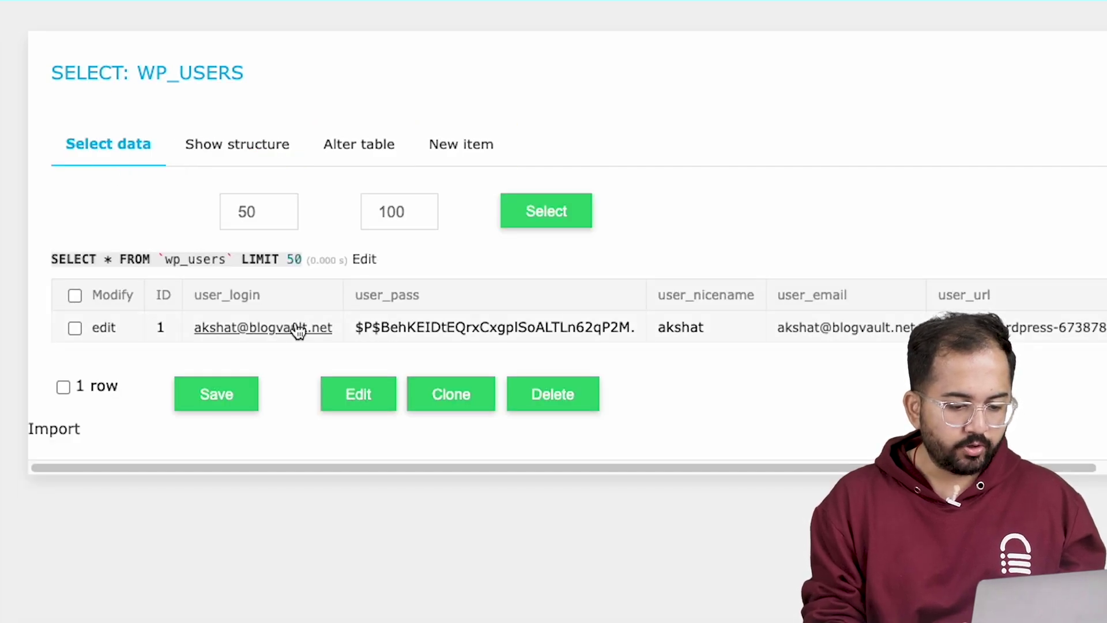
pyautogui.moveTo(558, 468); pyautogui.dragTo(484, 505)
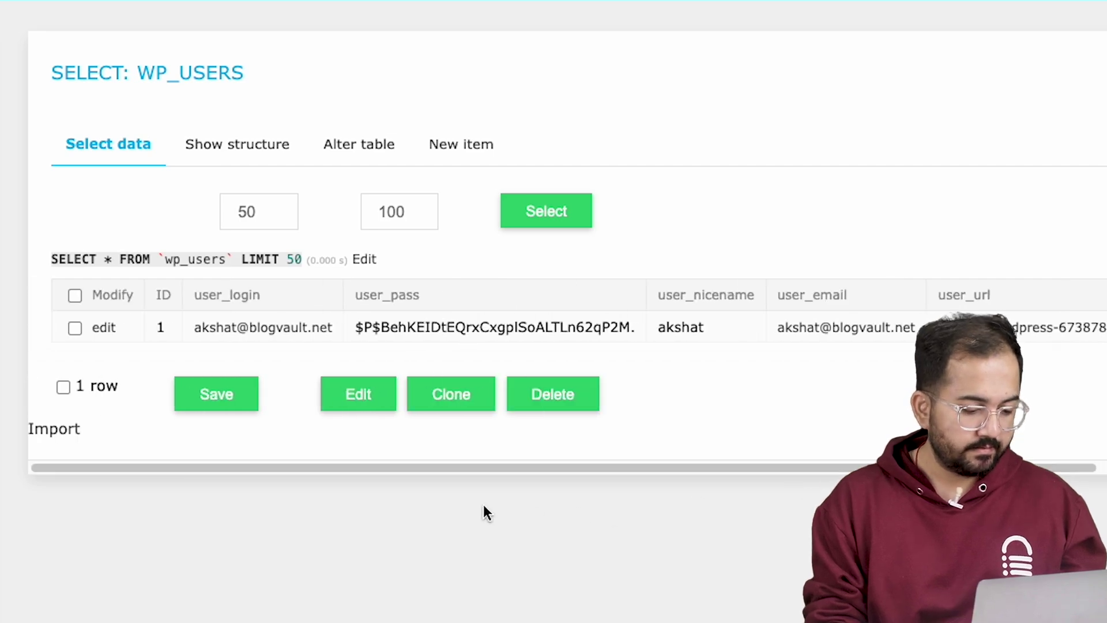
pyautogui.click(353, 396)
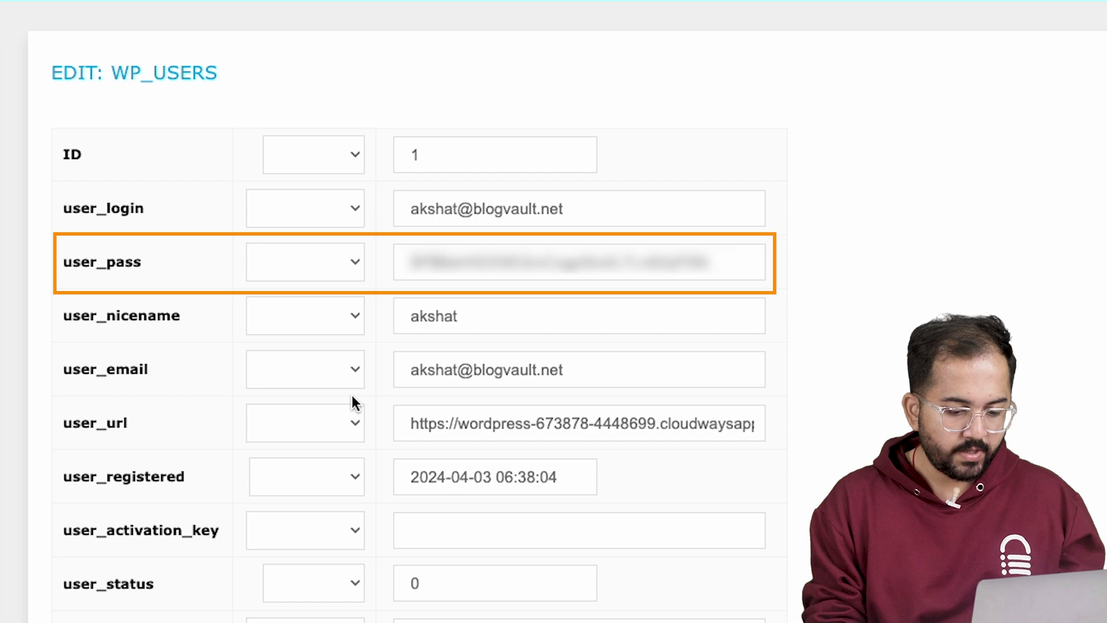
pyautogui.click(576, 262)
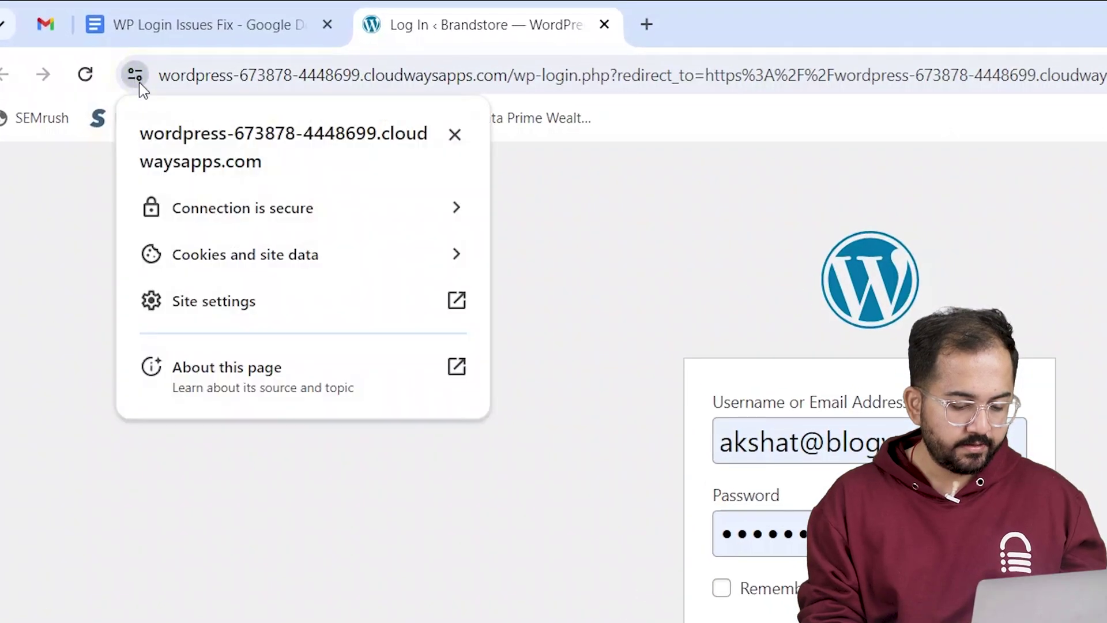
# - View the login site's cookies and site data, then go to Chrome's on-device site data manager
pyautogui.click(312, 266)
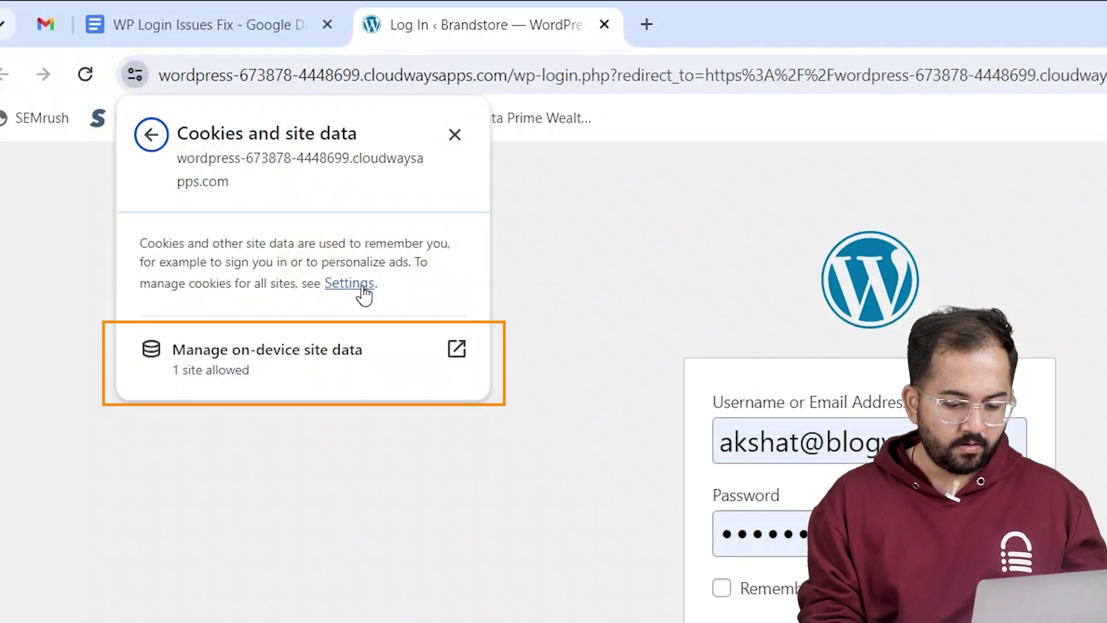
pyautogui.click(313, 369)
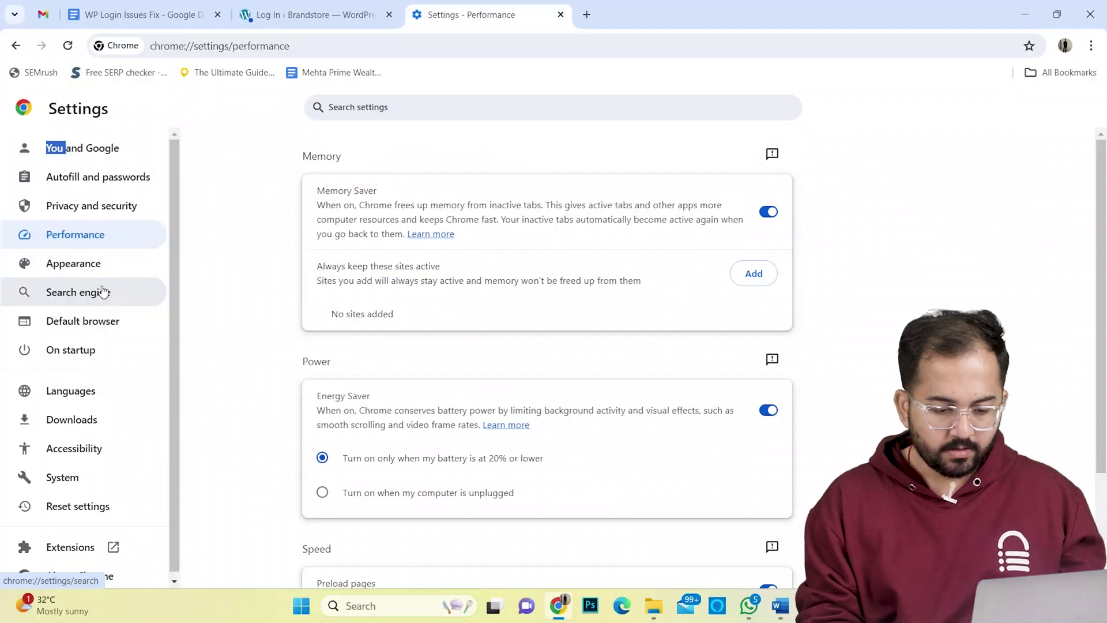
# - Clear Chrome's cookies and cached images and files with the time range kept at Last hour
pyautogui.click(98, 205)
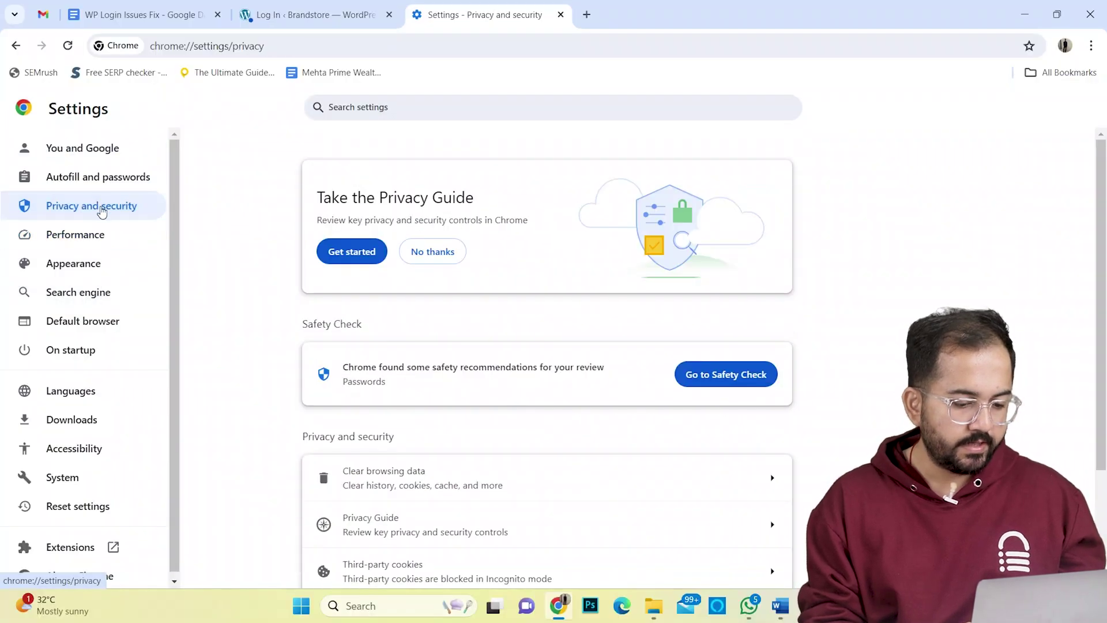
pyautogui.click(548, 487)
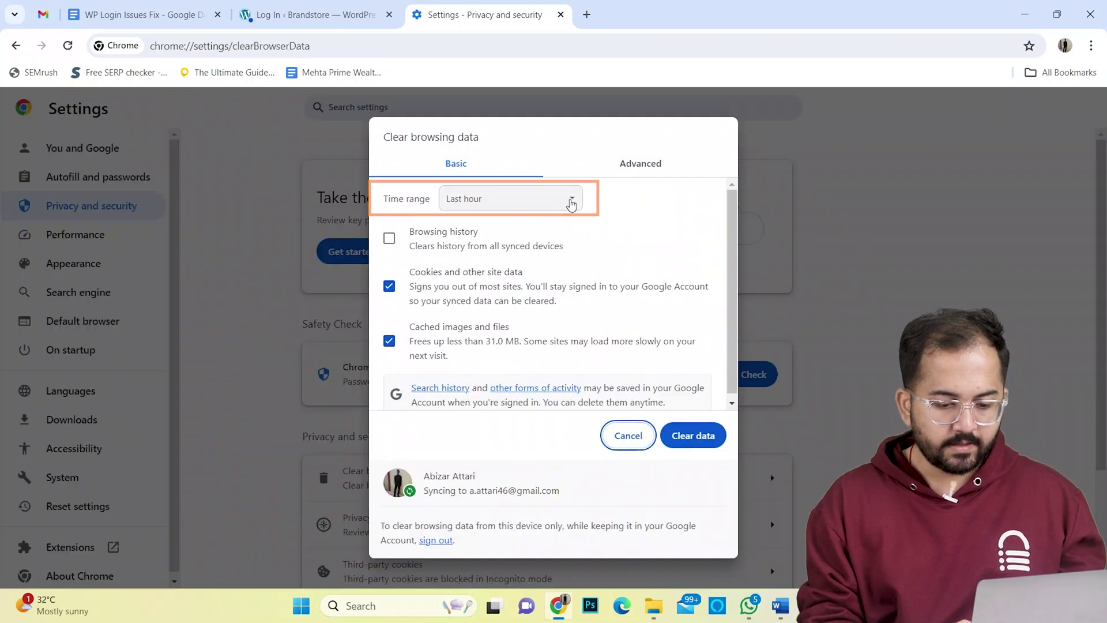
pyautogui.click(573, 200)
pyautogui.click(573, 201)
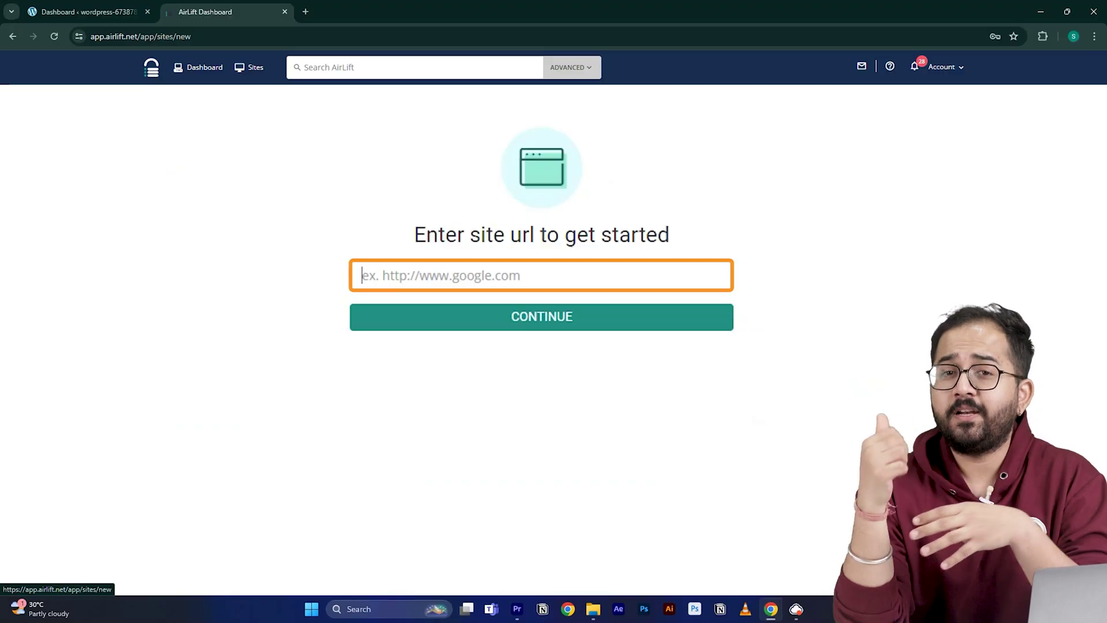
# - Paste the site URL into Airlift to request a performance report
pyautogui.write('https://wordpress-673878-4448699.cloudwaysapps.com/')
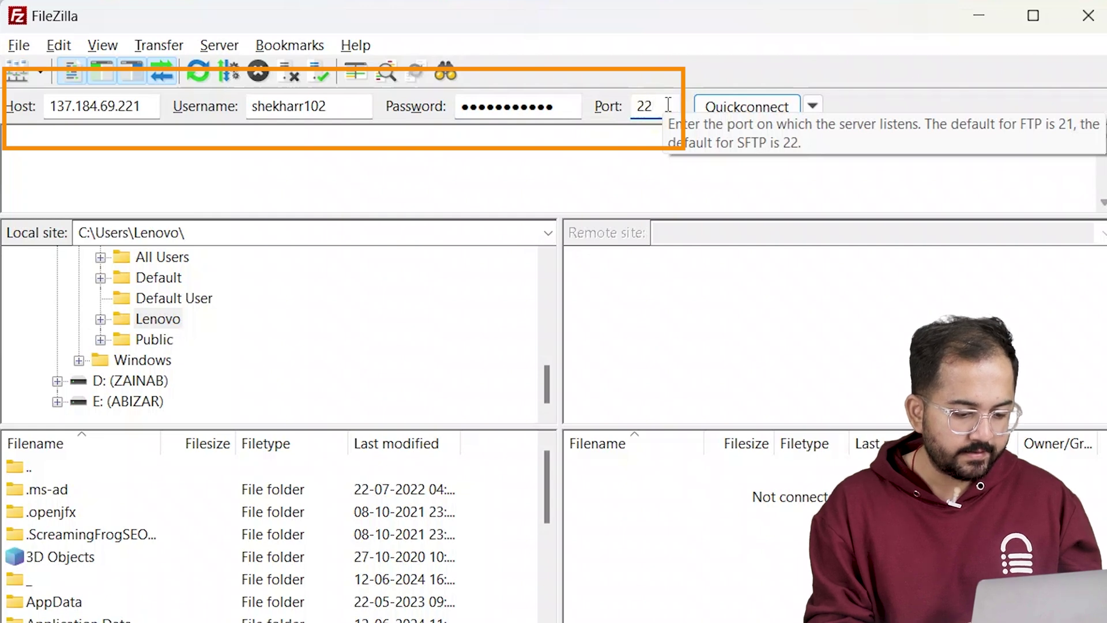
# - Quickconnect over SFTP to 137.184.69.221 on port 22 with the application's credentials
pyautogui.click(743, 108)
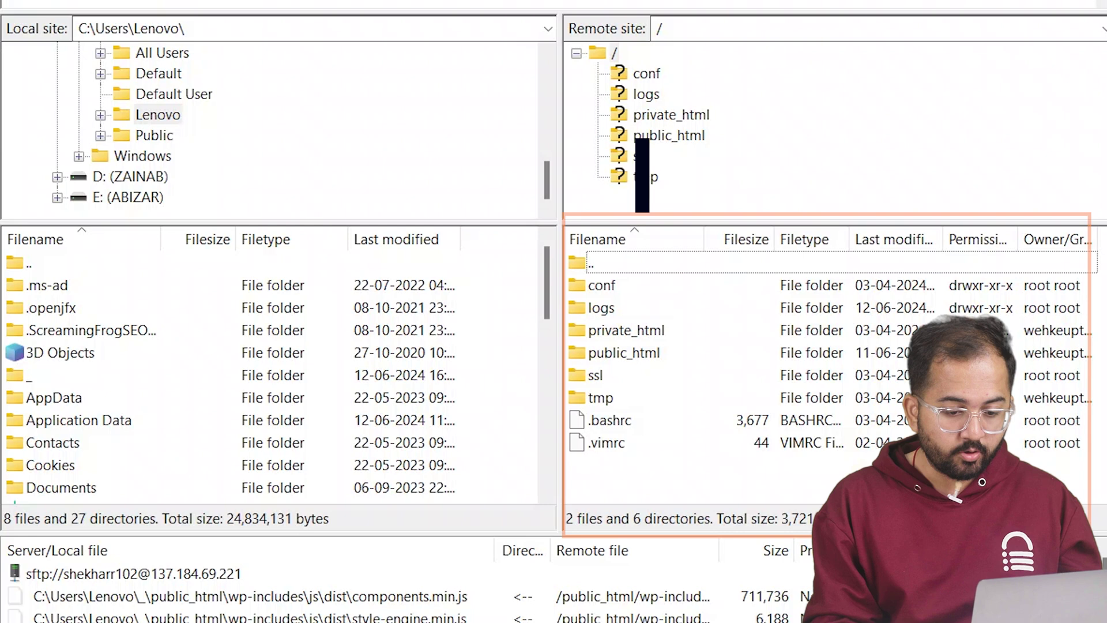
# - Open public_html, filter it with a 'wp-con' quick search, and bring up wp-config.php's actions
pyautogui.doubleClick(624, 353)
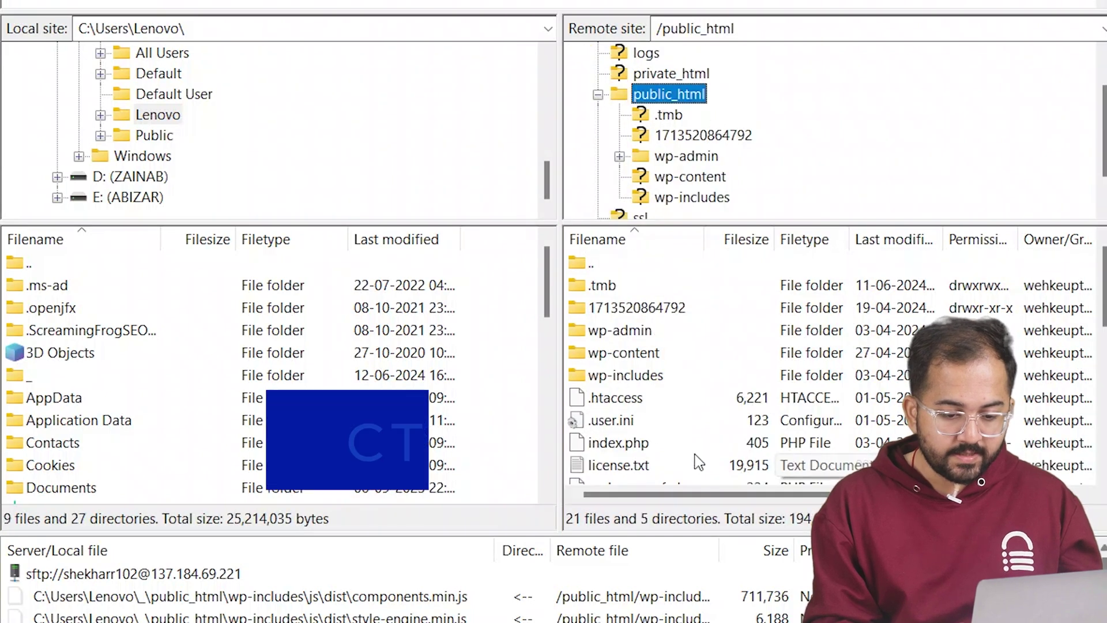
pyautogui.click(583, 264)
pyautogui.hotkey('ctrl', 'f')
pyautogui.write('wp-con')
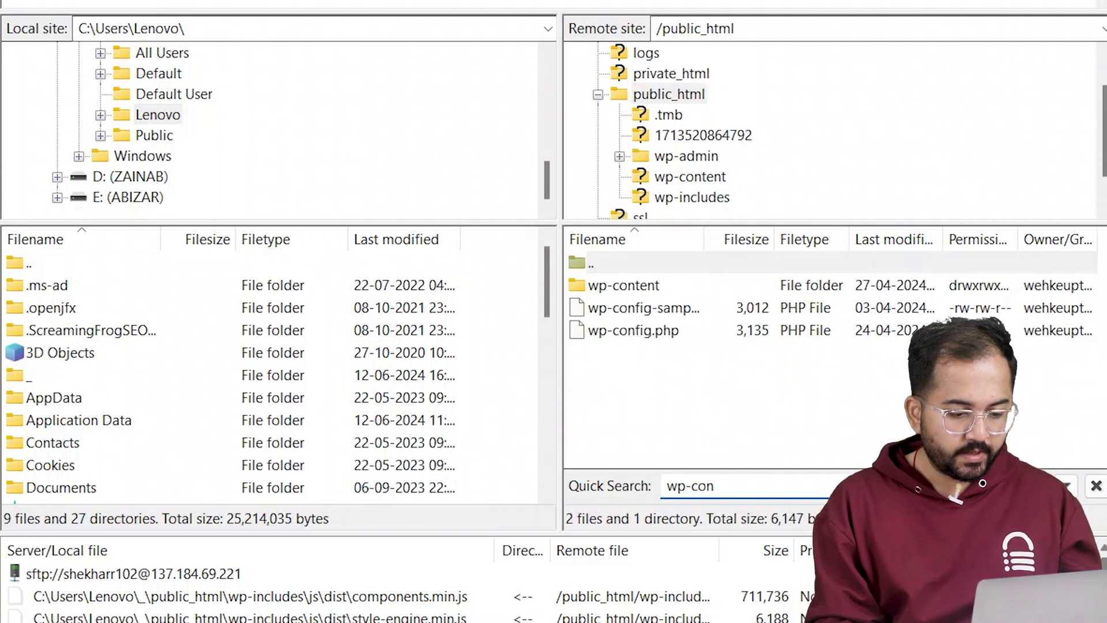
pyautogui.click(683, 333)
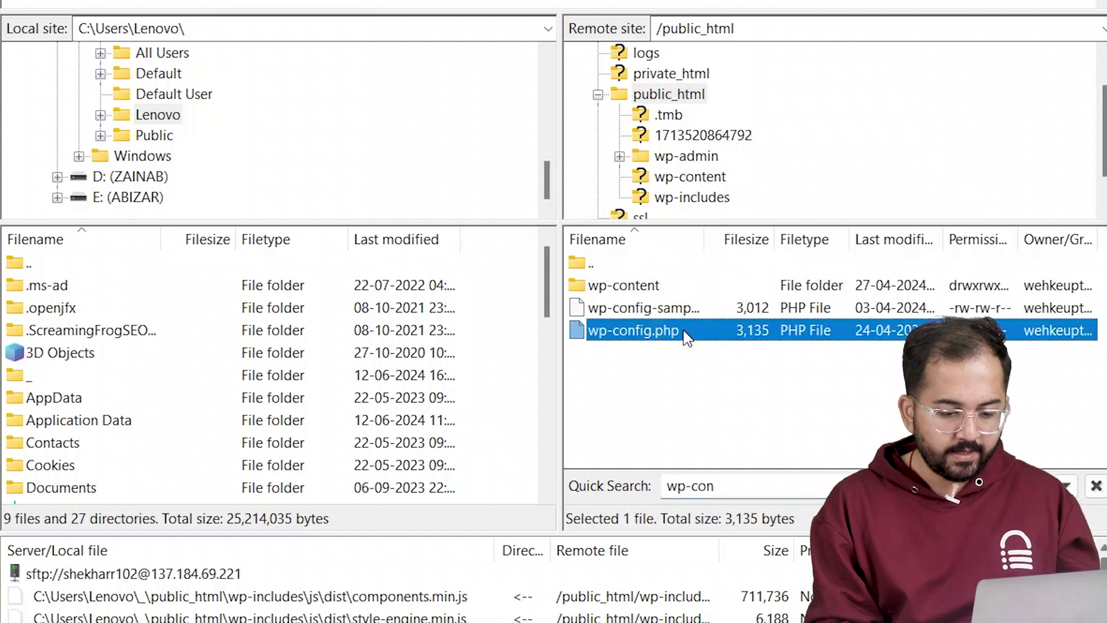
pyautogui.rightClick(687, 336)
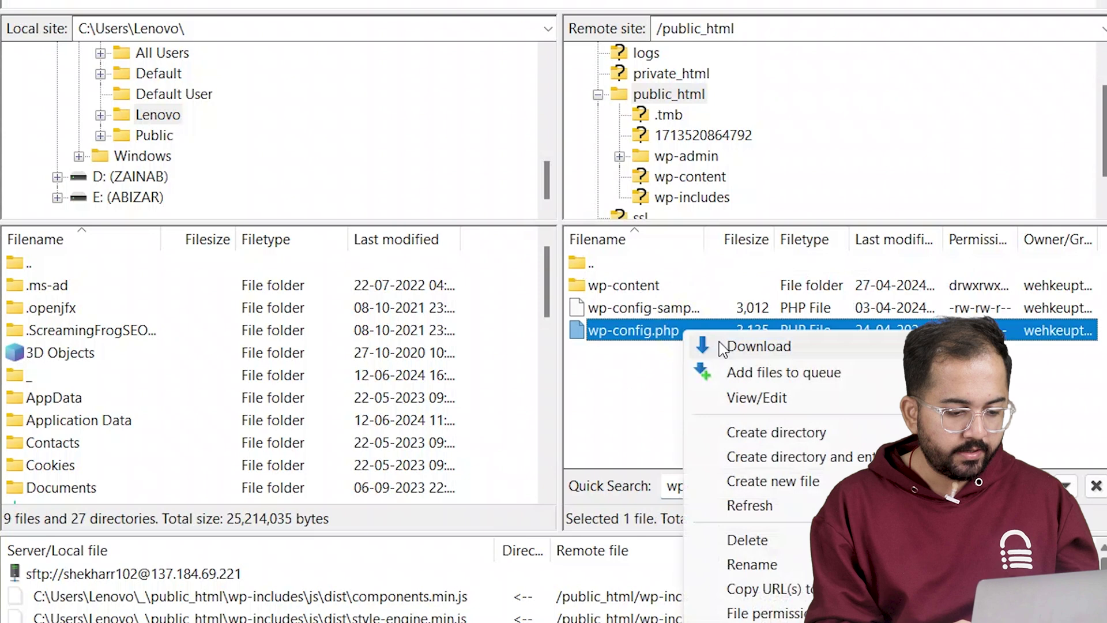
pyautogui.click(749, 346)
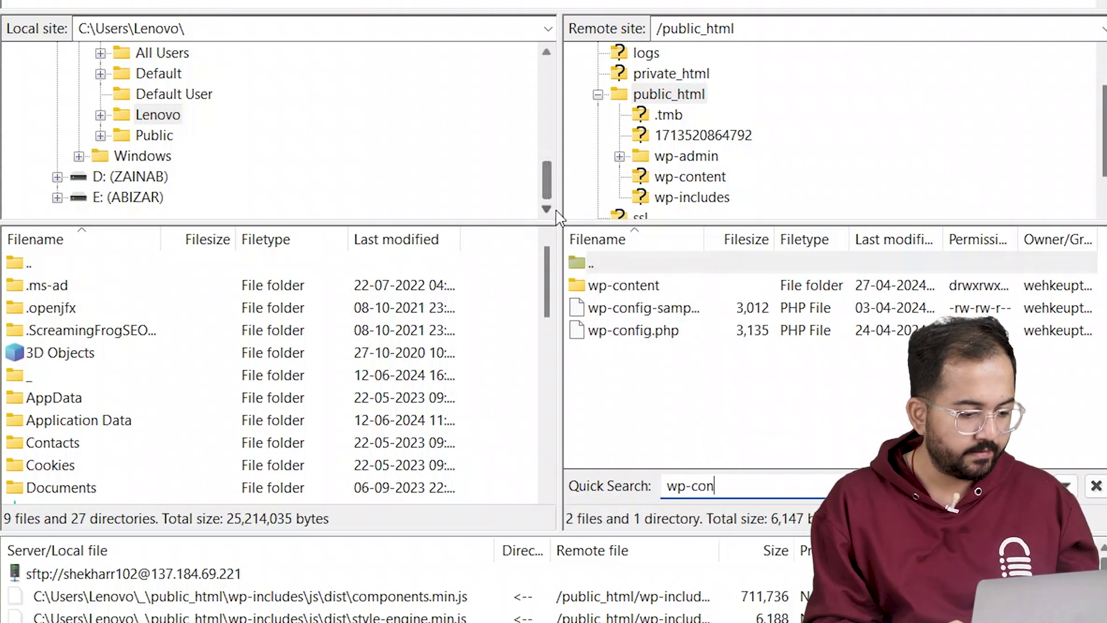
pyautogui.click(684, 332)
pyautogui.rightClick(685, 334)
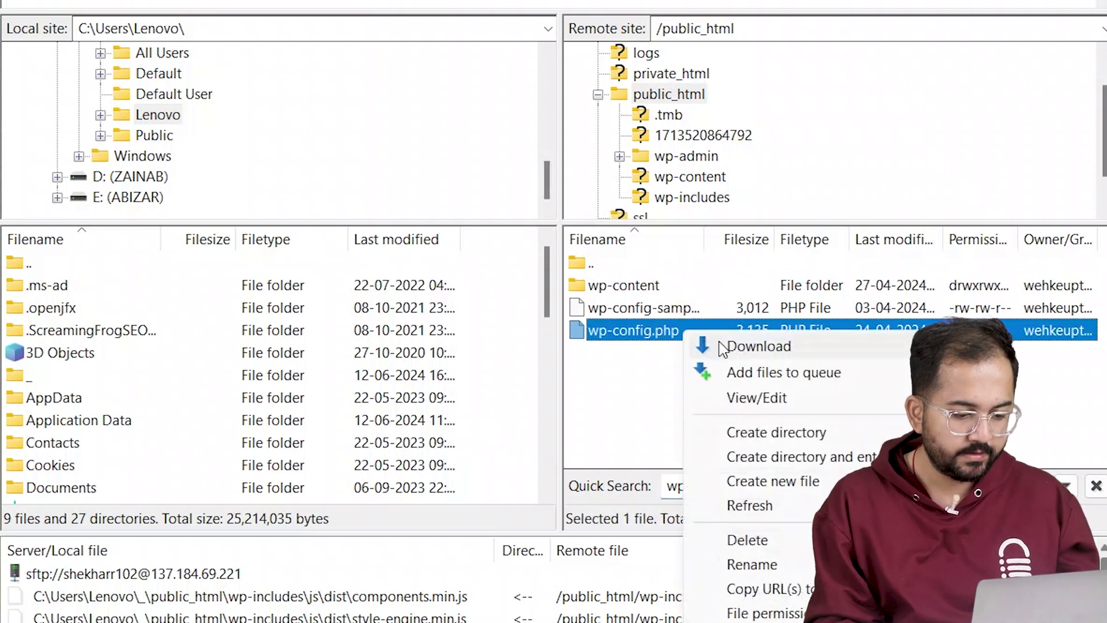
# - Edit wp-config.php in Notepad, adding WP_HOME and WP_SITEURL defines set to the site's Cloudways URL
pyautogui.click(765, 405)
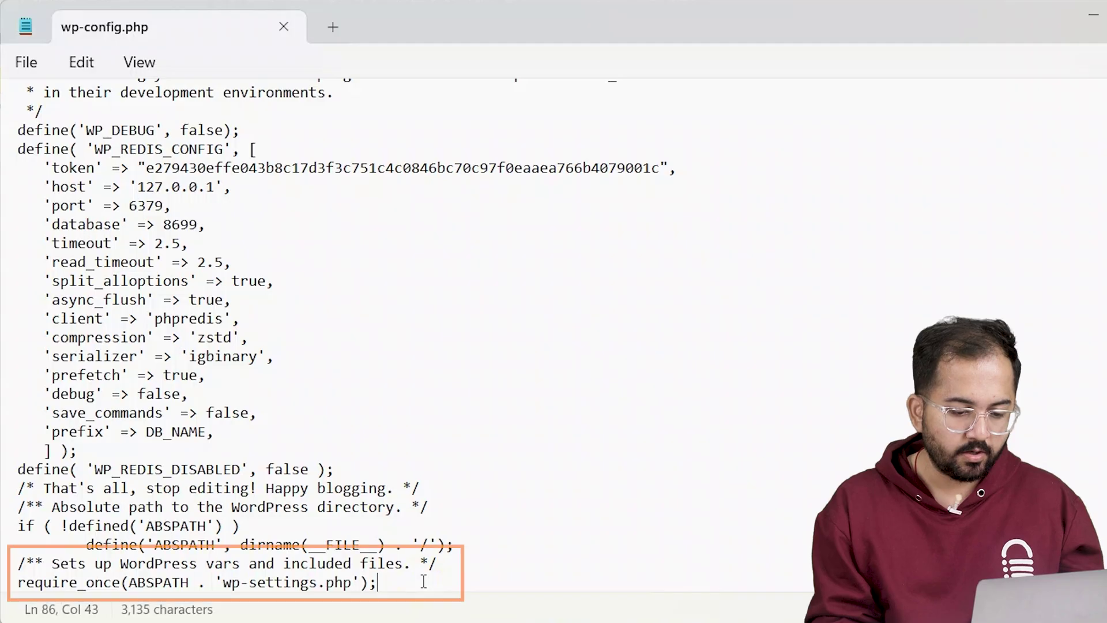
pyautogui.press('Return')
pyautogui.press('Return')
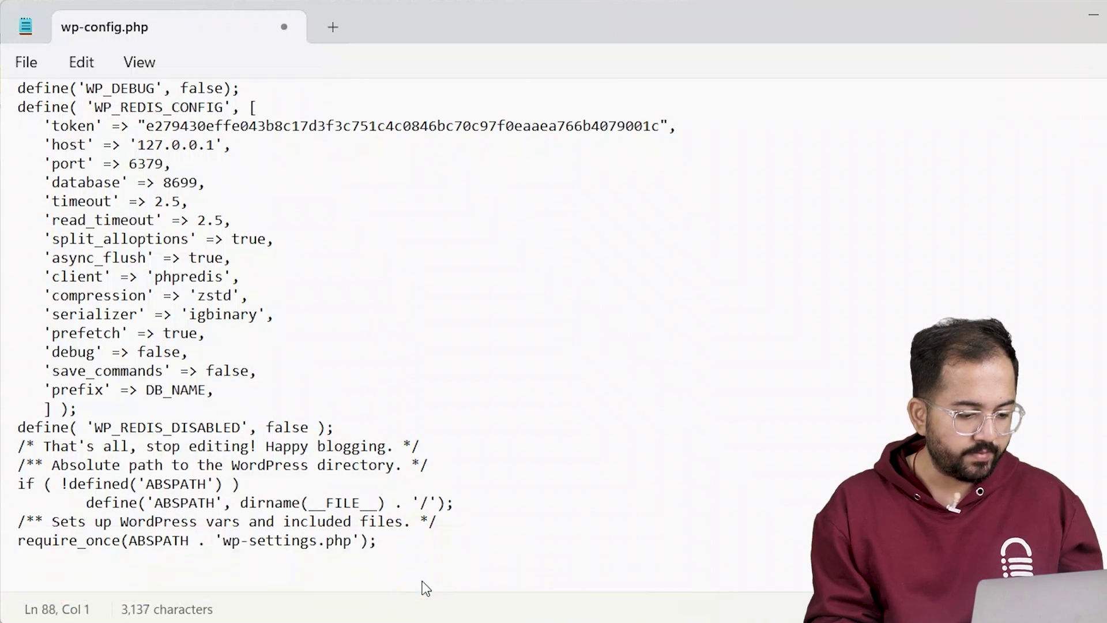
pyautogui.write("define('WP_HOME','http://example.com'); define('WP_SITEURL','http://example.com');")
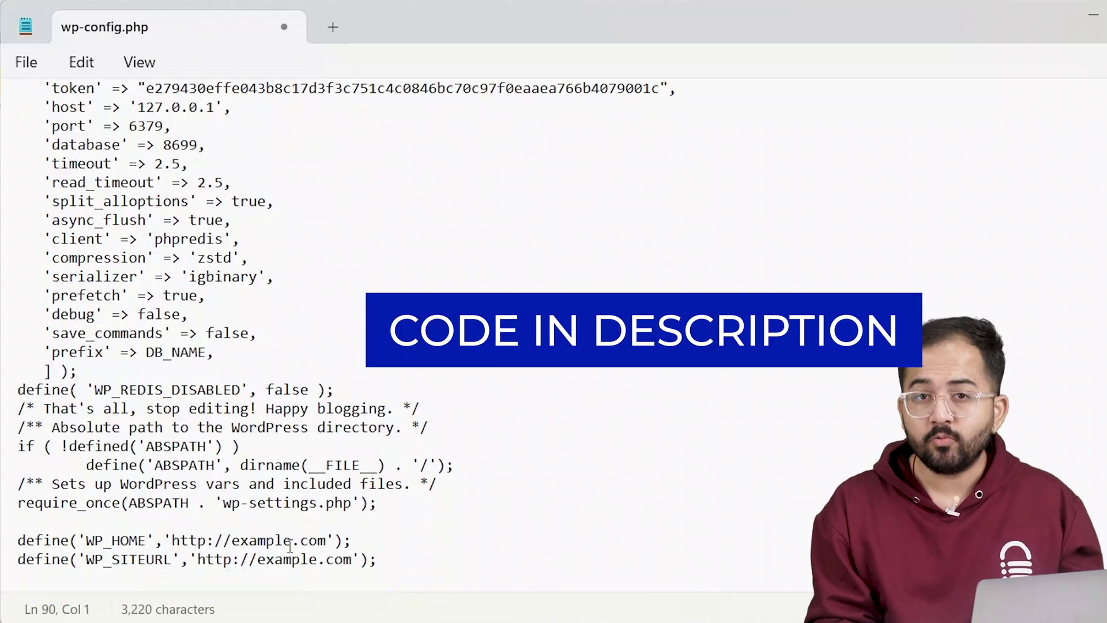
pyautogui.click(330, 541)
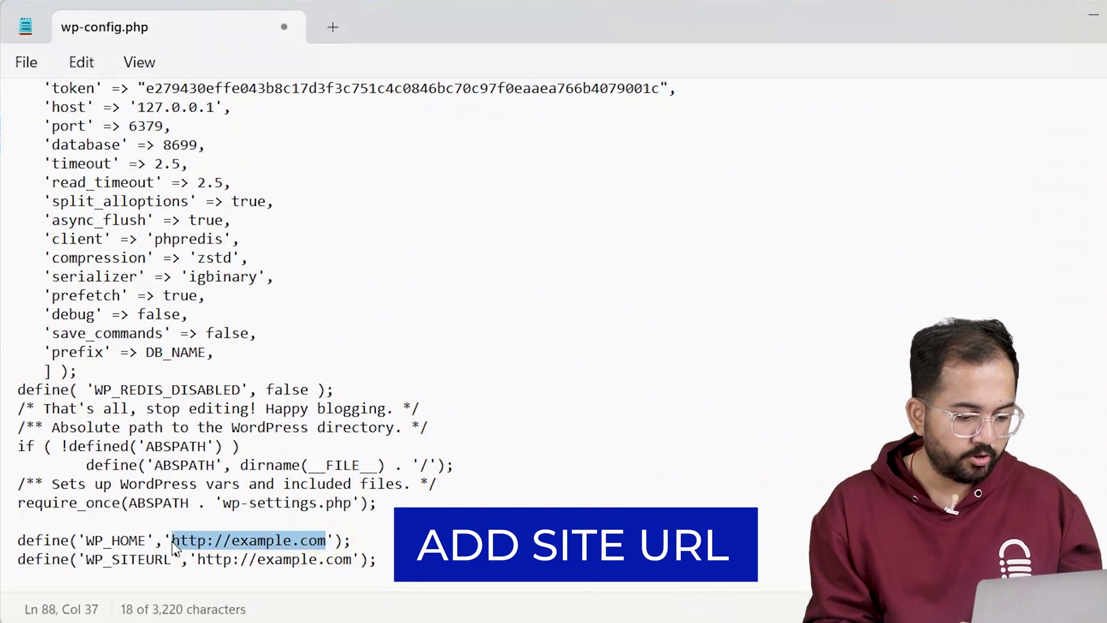
pyautogui.write('https://wordpress-673878-4448699.cloudwaysapps.com')
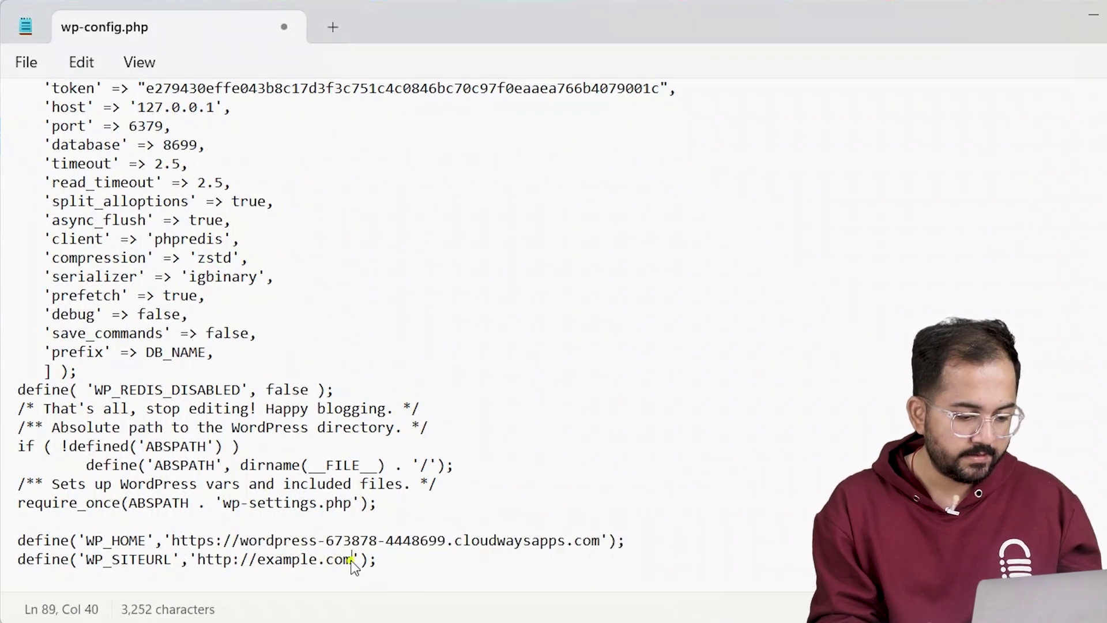
pyautogui.write('https://wordpress-673878-4448699.cloudwaysapps.com')
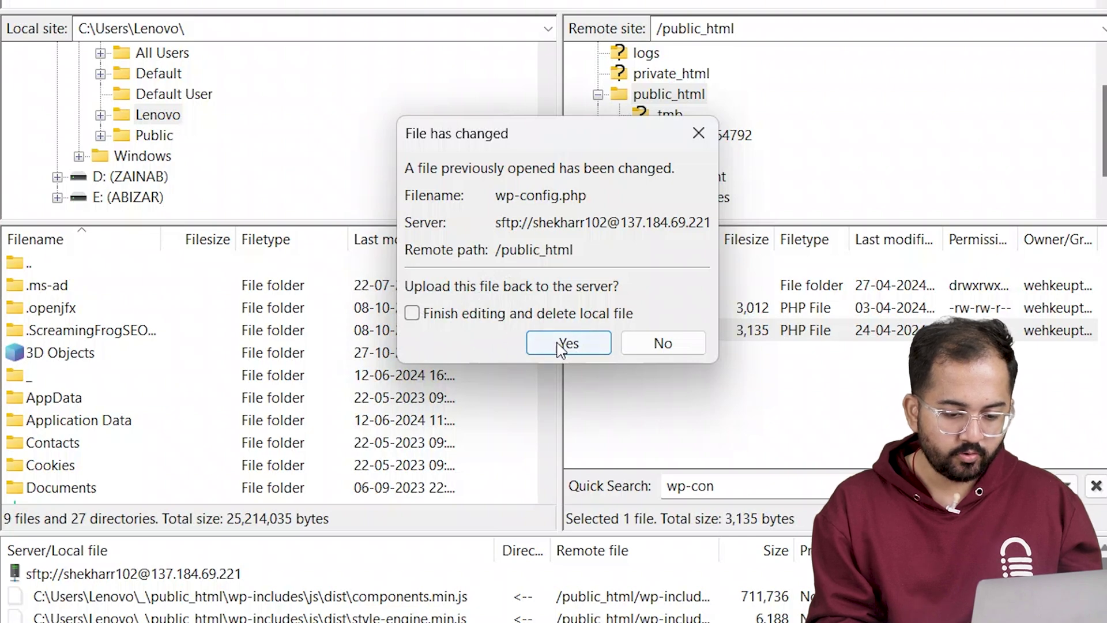
# - Confirm uploading the changed wp-config.php back to the server
pyautogui.click(561, 345)
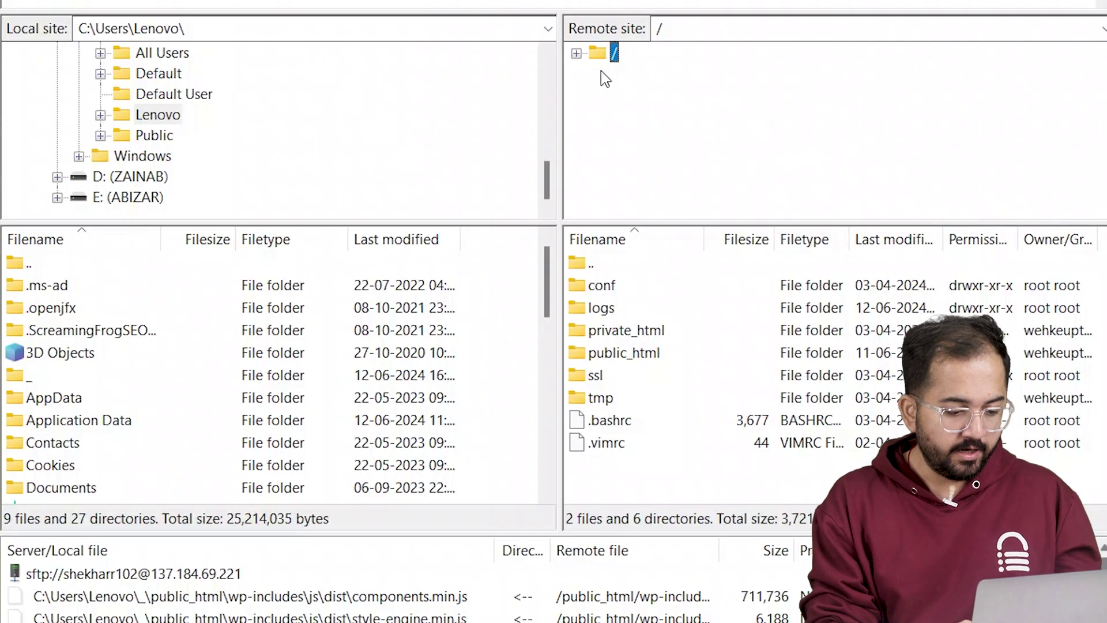
# - Filter the server's public_html folder for '.htac' and bring up the .htaccess file's actions
pyautogui.doubleClick(605, 54)
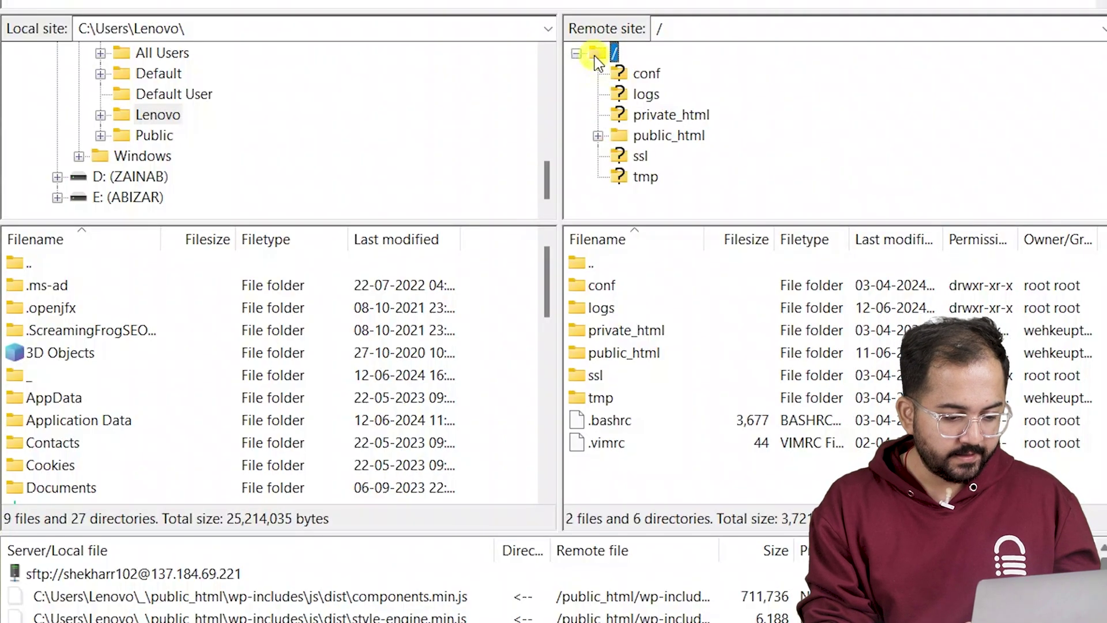
pyautogui.click(670, 136)
pyautogui.hotkey('ctrl', 'f')
pyautogui.write('.htacc')
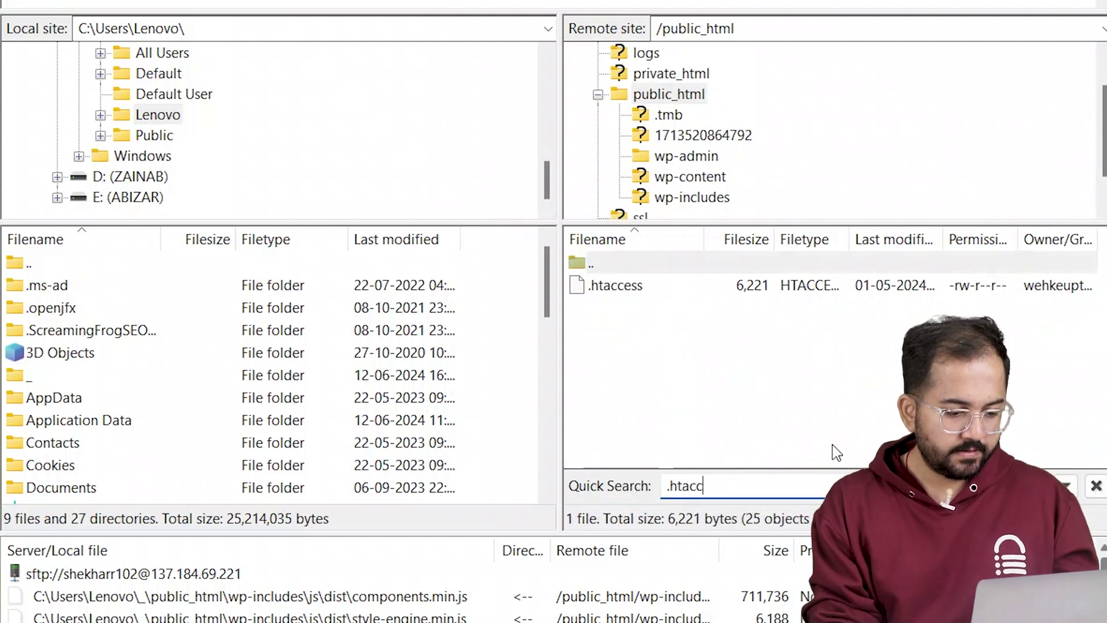
pyautogui.click(618, 285)
pyautogui.rightClick(620, 288)
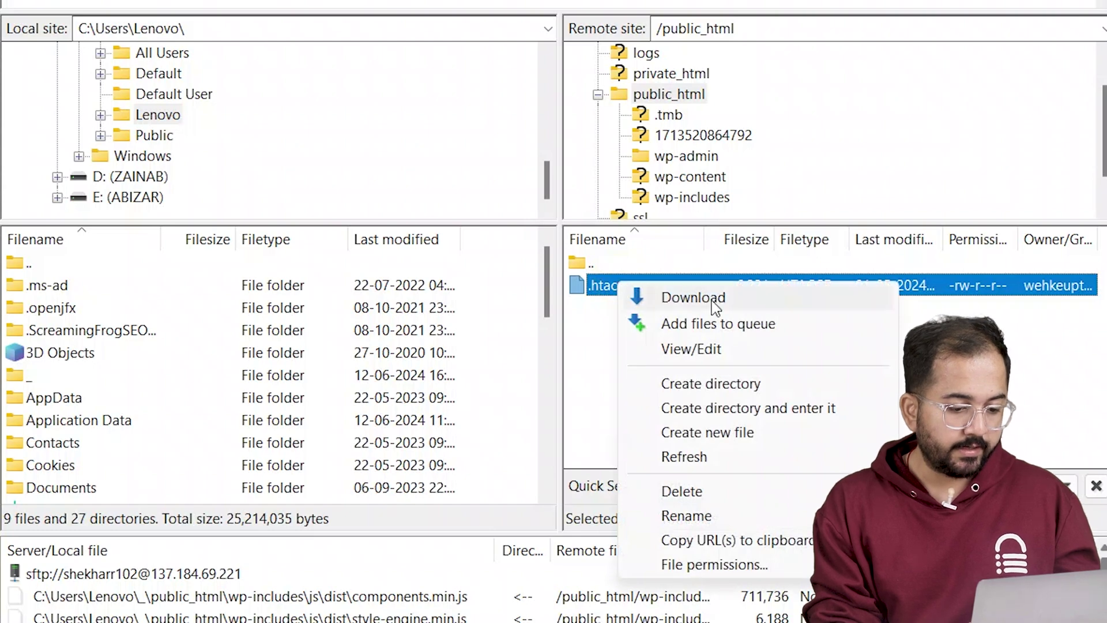
# - Overwrite .htaccess in Notepad with the default WordPress rewrite rules and save it
pyautogui.click(751, 349)
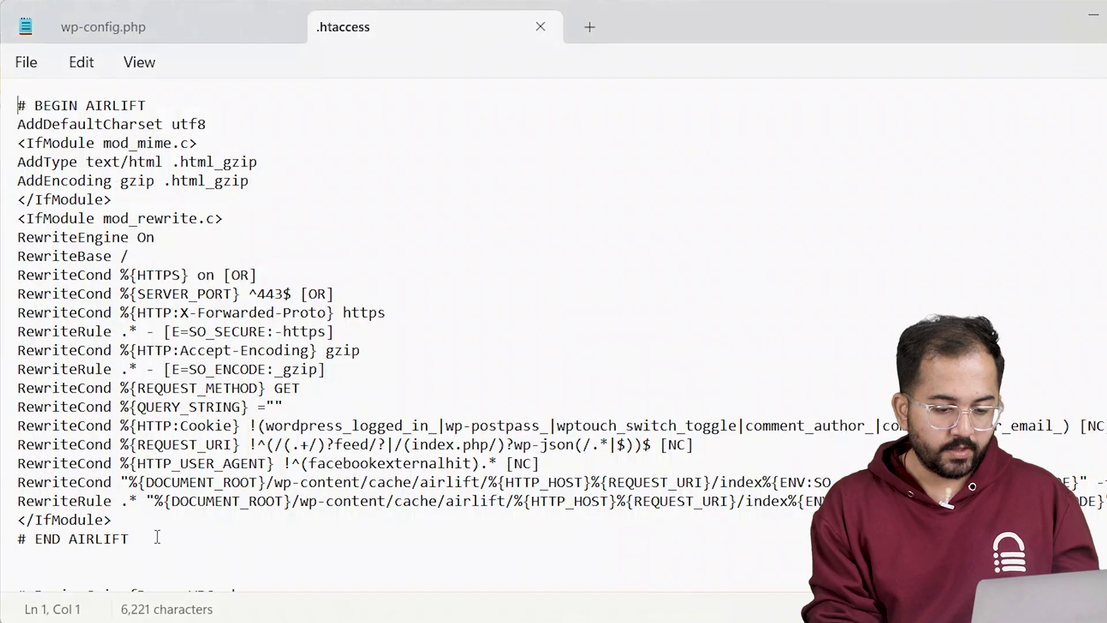
pyautogui.hotkey('ctrl', 'a')
pyautogui.press('BackSpace')
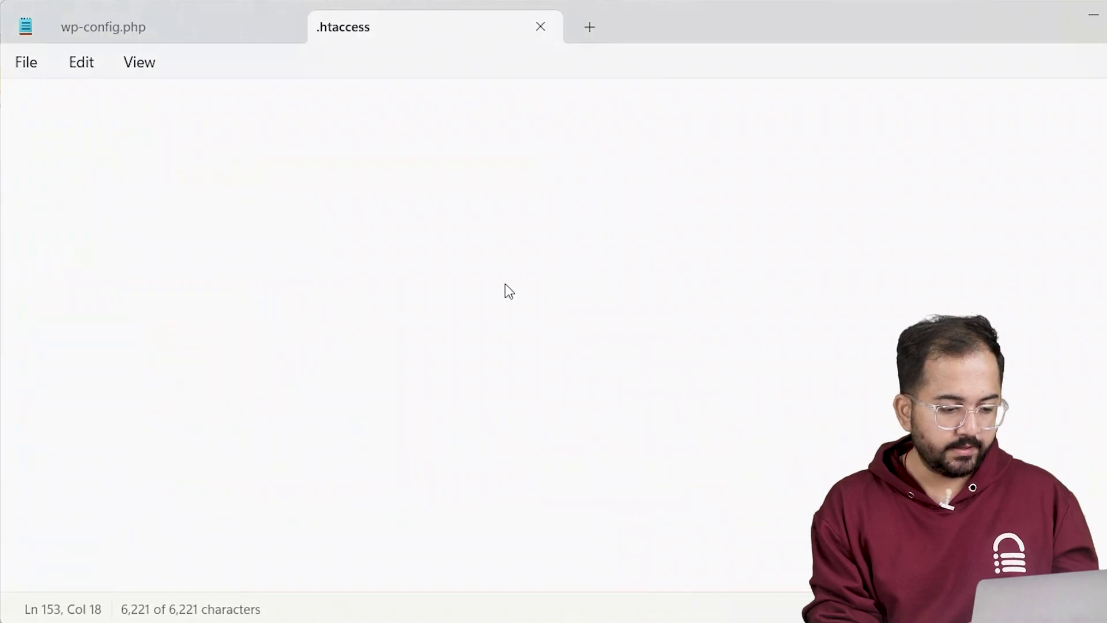
pyautogui.hotkey('ctrl', 'v')
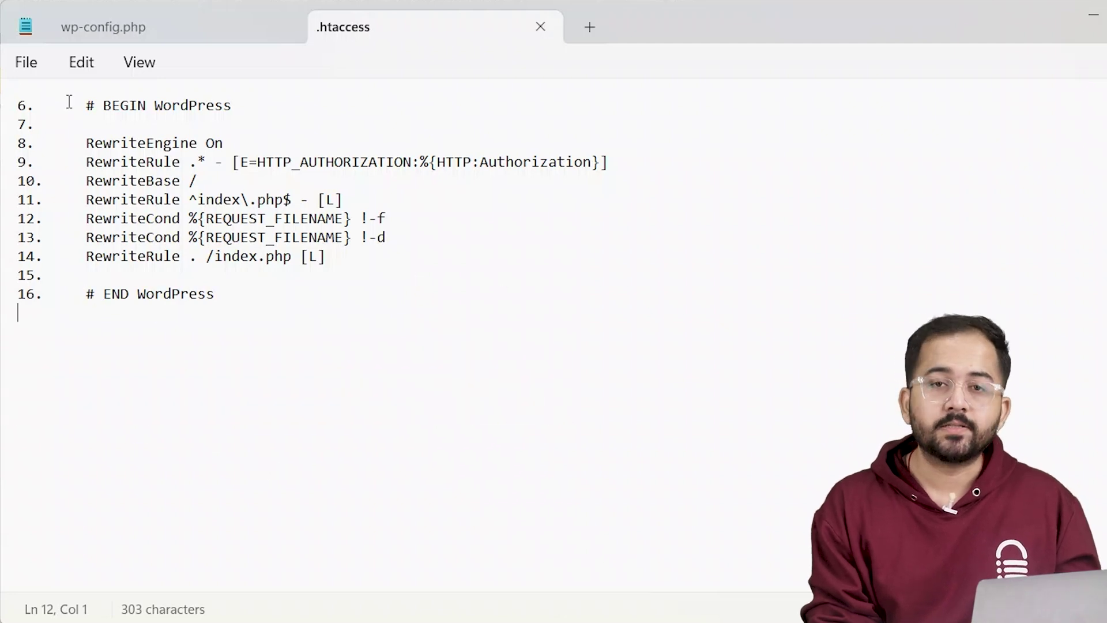
pyautogui.click(27, 64)
pyautogui.click(101, 215)
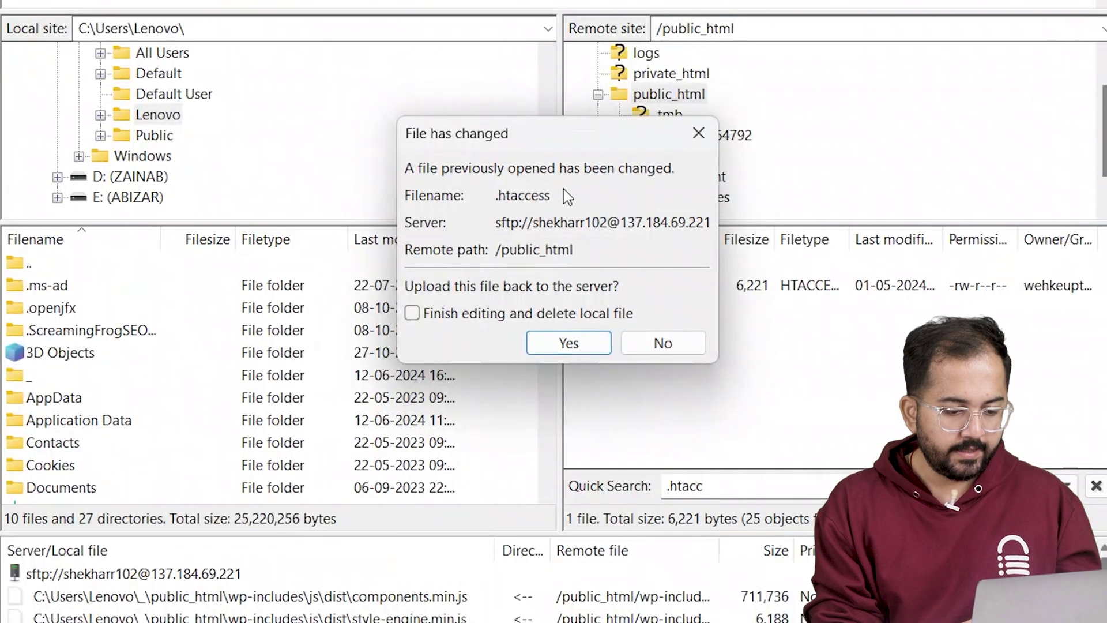
# - Upload the edited .htaccess back to the server and download WordPress 6.5.4
pyautogui.click(567, 343)
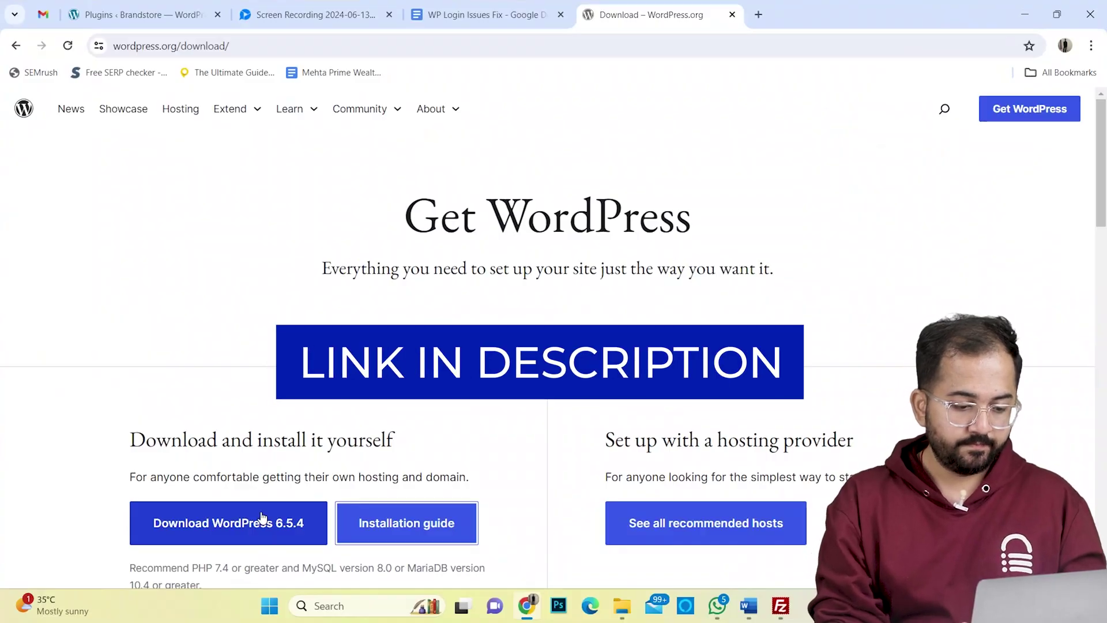
pyautogui.click(263, 520)
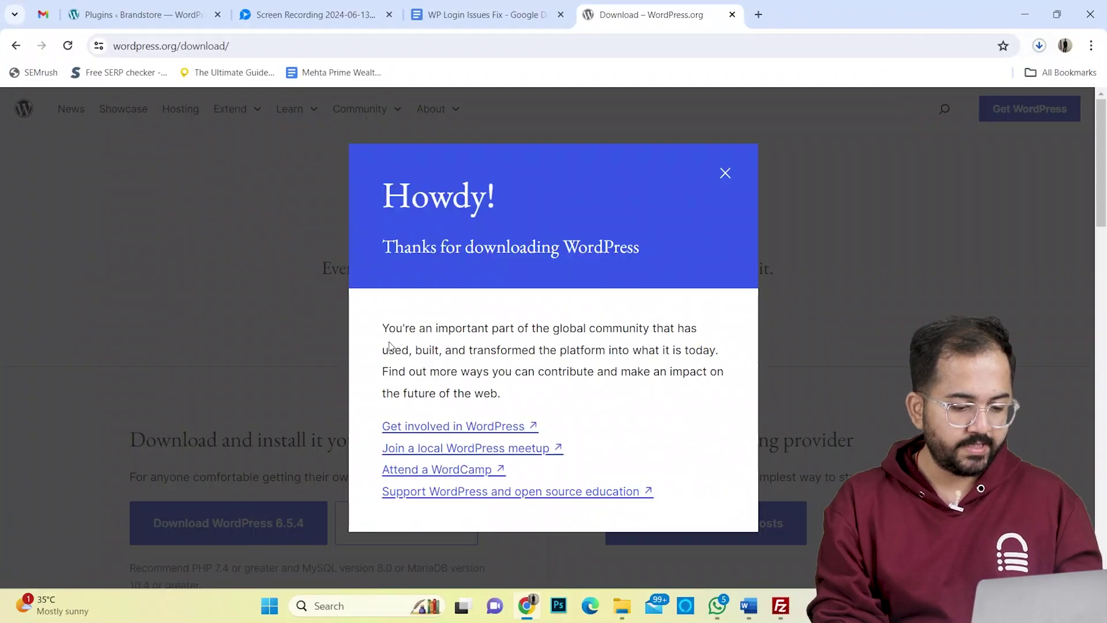
pyautogui.click(726, 175)
# - Open wp-login.php from the WordPress 6.5.4 zip's wordpress folder and select all its code
pyautogui.click(914, 92)
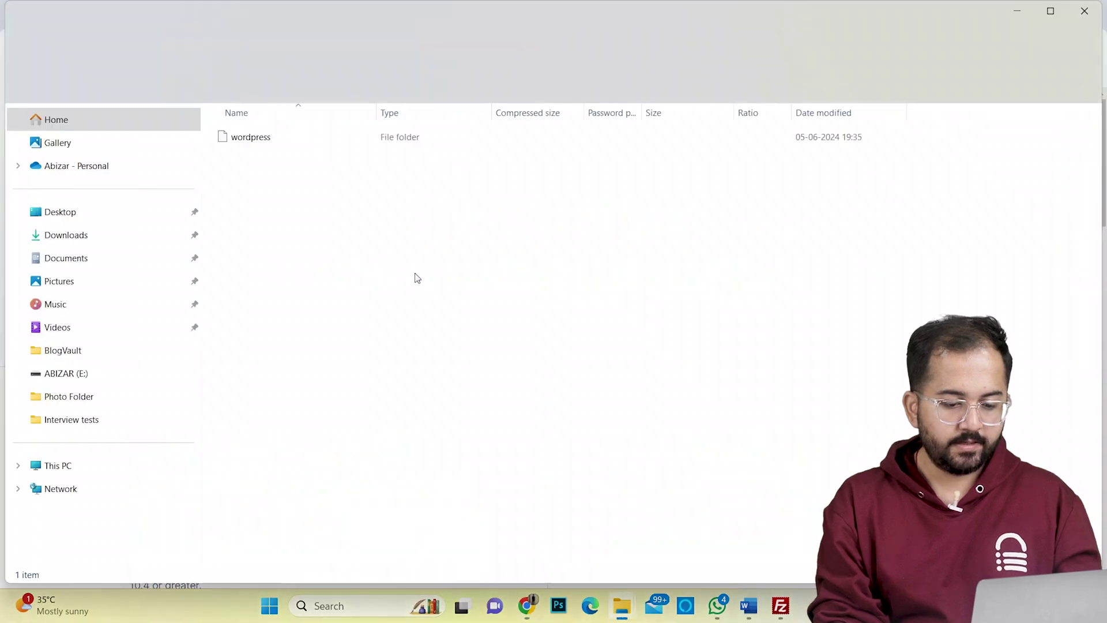
pyautogui.doubleClick(250, 139)
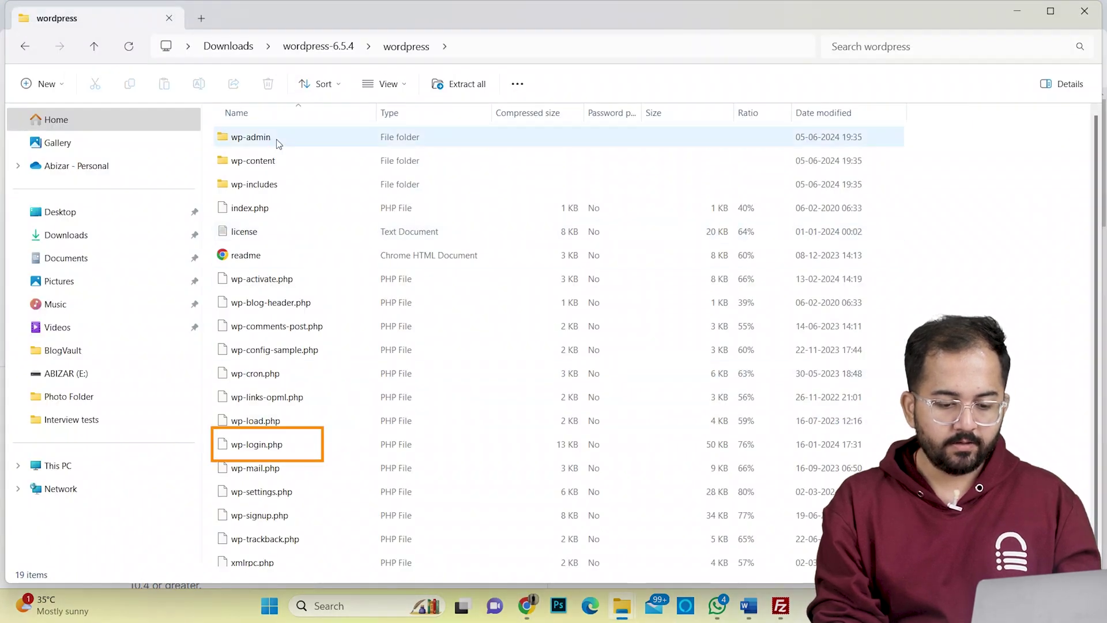
pyautogui.doubleClick(271, 452)
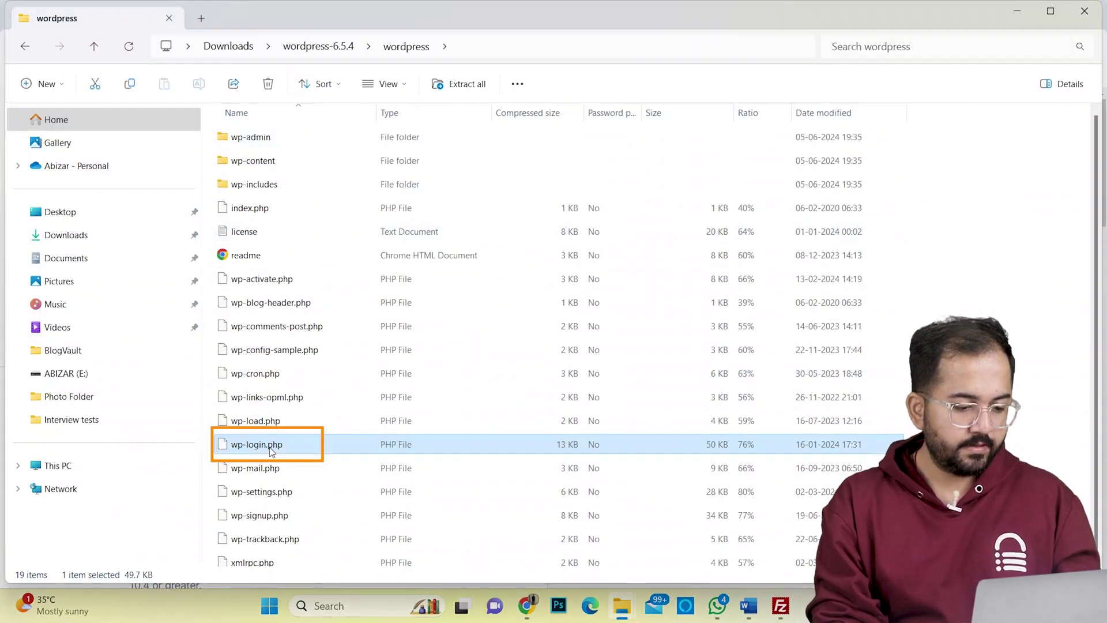
pyautogui.hotkey('ctrl', 'a')
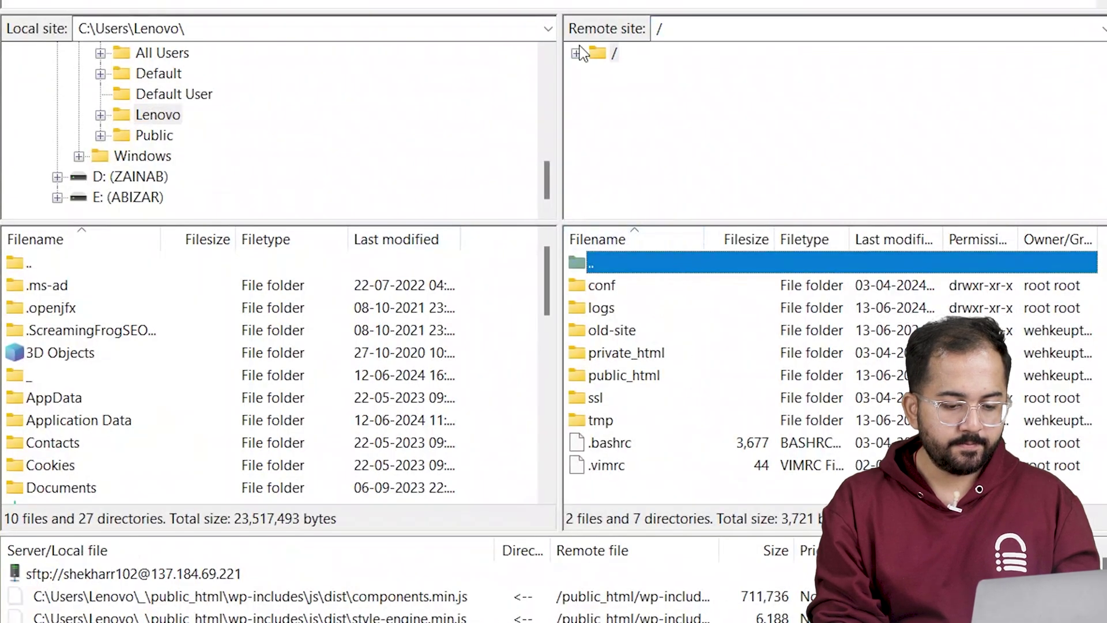
# - Filter public_html for 'wp-login' and open the server's wp-login.php in Notepad
pyautogui.click(576, 53)
pyautogui.click(675, 157)
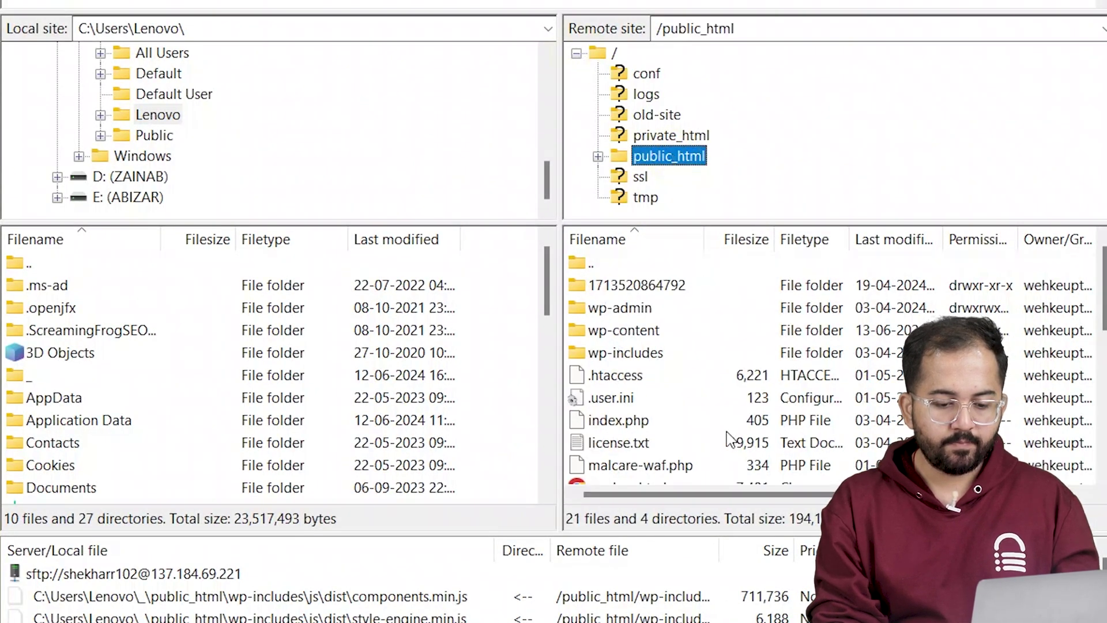
pyautogui.hotkey('ctrl', 'f')
pyautogui.write('wp-login')
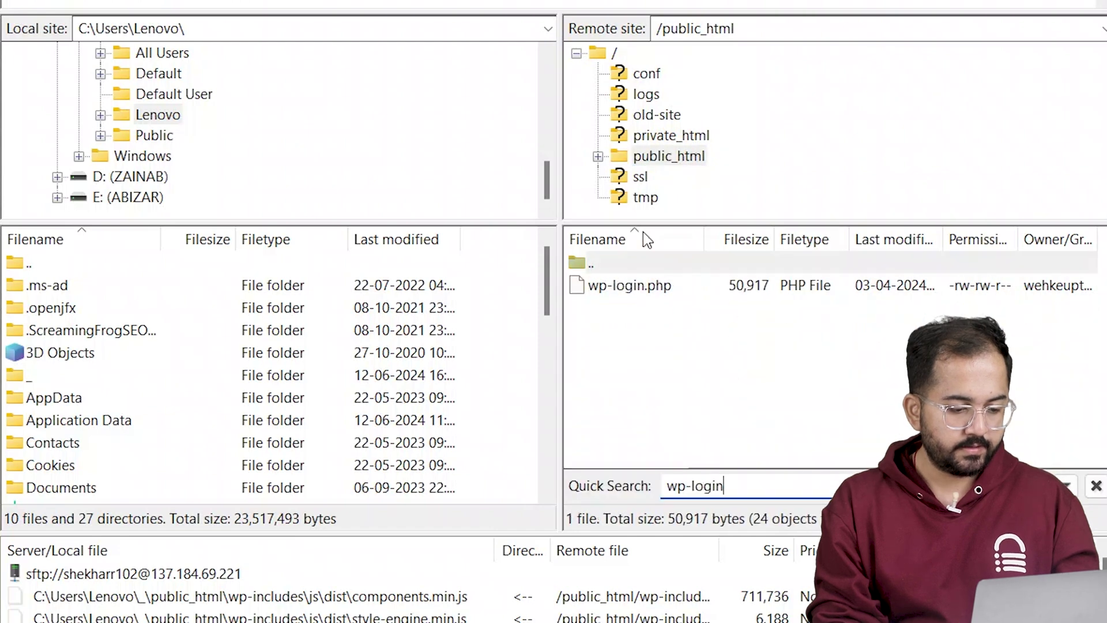
pyautogui.click(630, 288)
pyautogui.rightClick(632, 290)
pyautogui.click(730, 357)
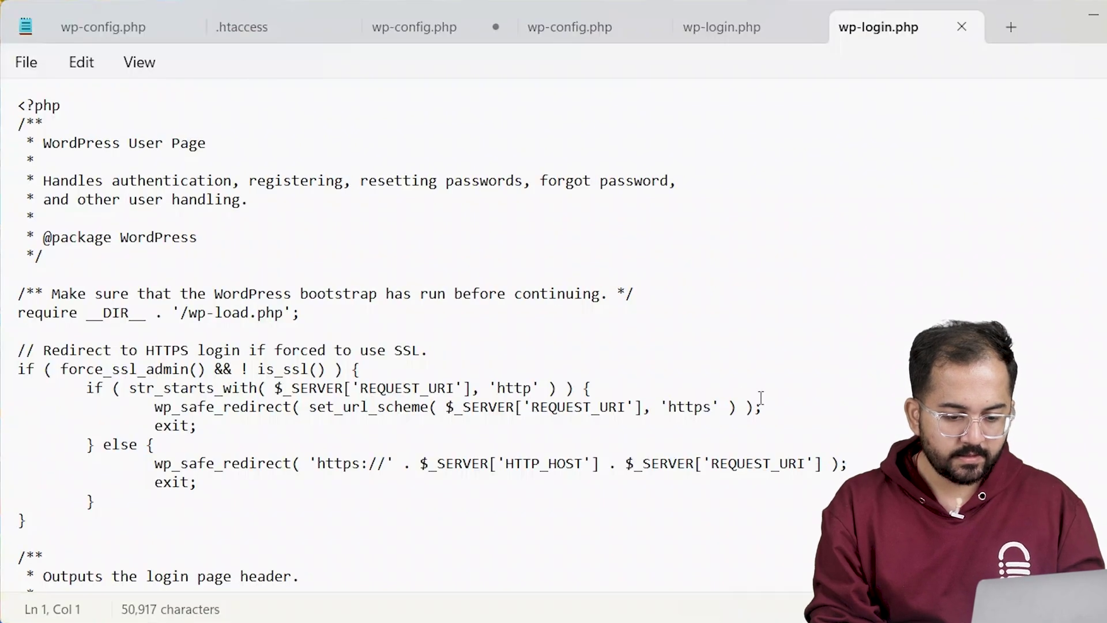
# - Swap the server's wp-login.php code for the fresh WordPress 6.5.4 code, not yet saved
pyautogui.hotkey('ctrl', 'a')
pyautogui.press('Delete')
pyautogui.hotkey('ctrl', 'z')
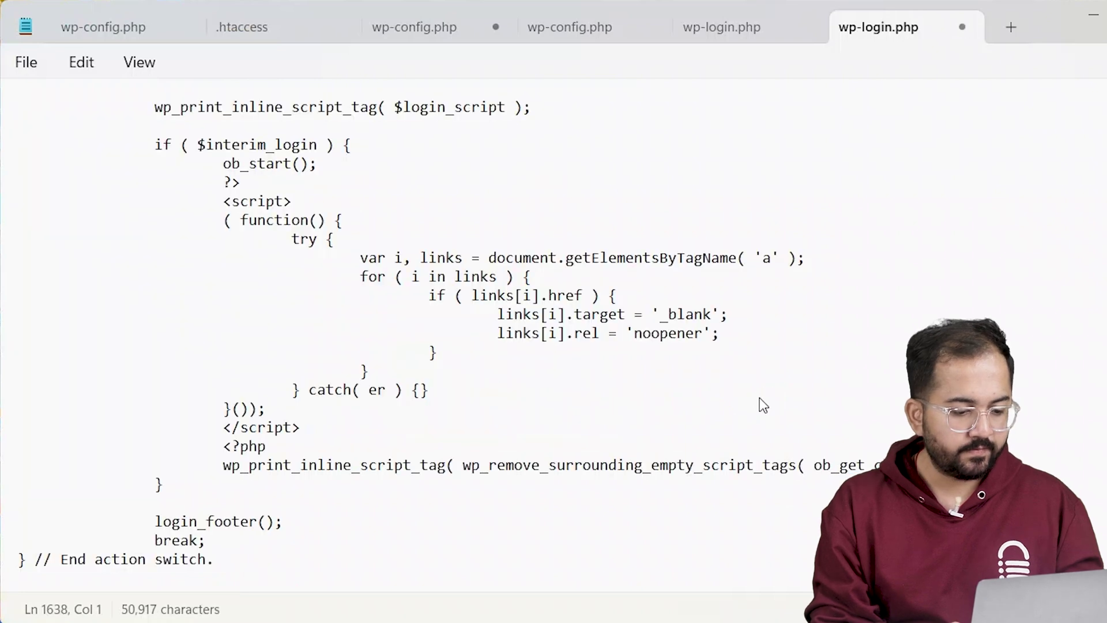